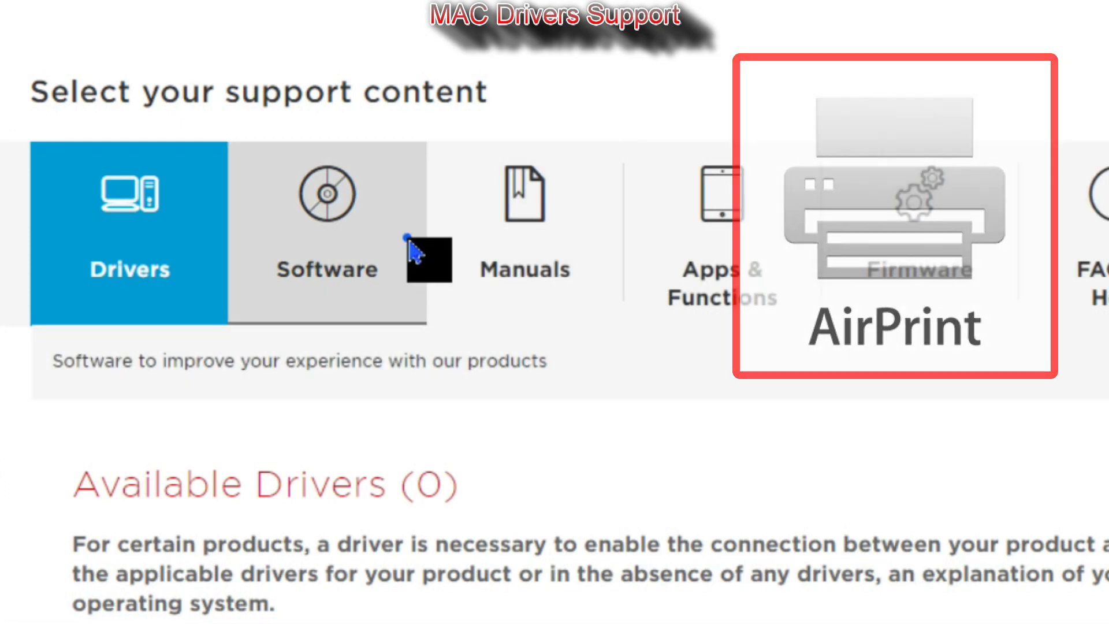
Step: From the G640 Software list, open the IJ Scan Utility Lite Ver.3.3.1 (Mac) download page
{"action": "left_click", "coordinate": [404, 240]}
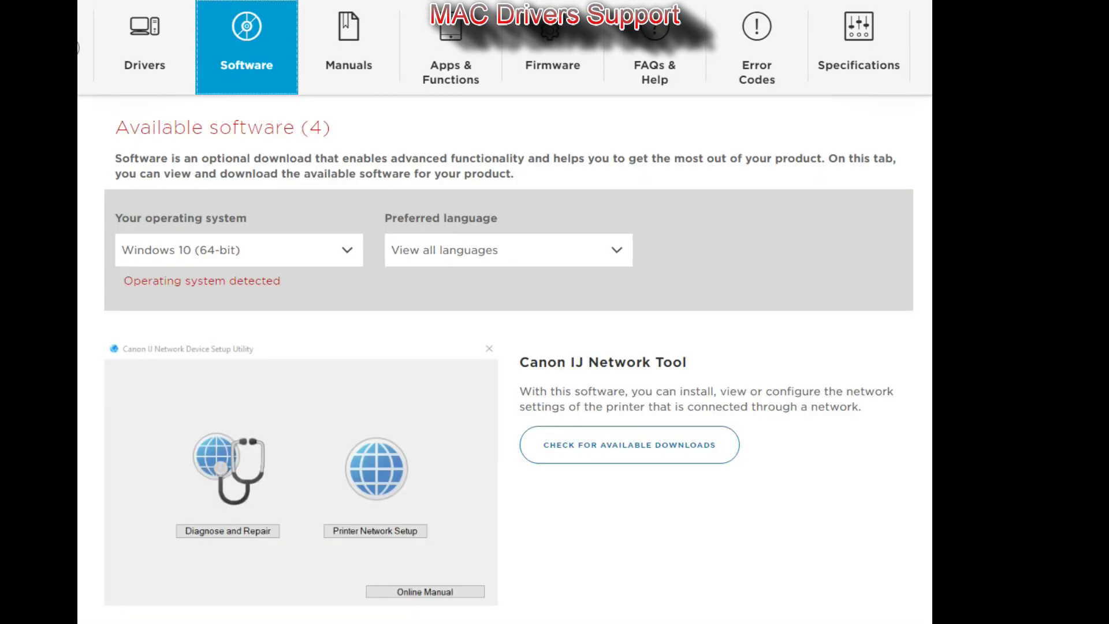
{"action": "scroll", "coordinate": [504, 358], "scroll_direction": "down", "scroll_amount": 5}
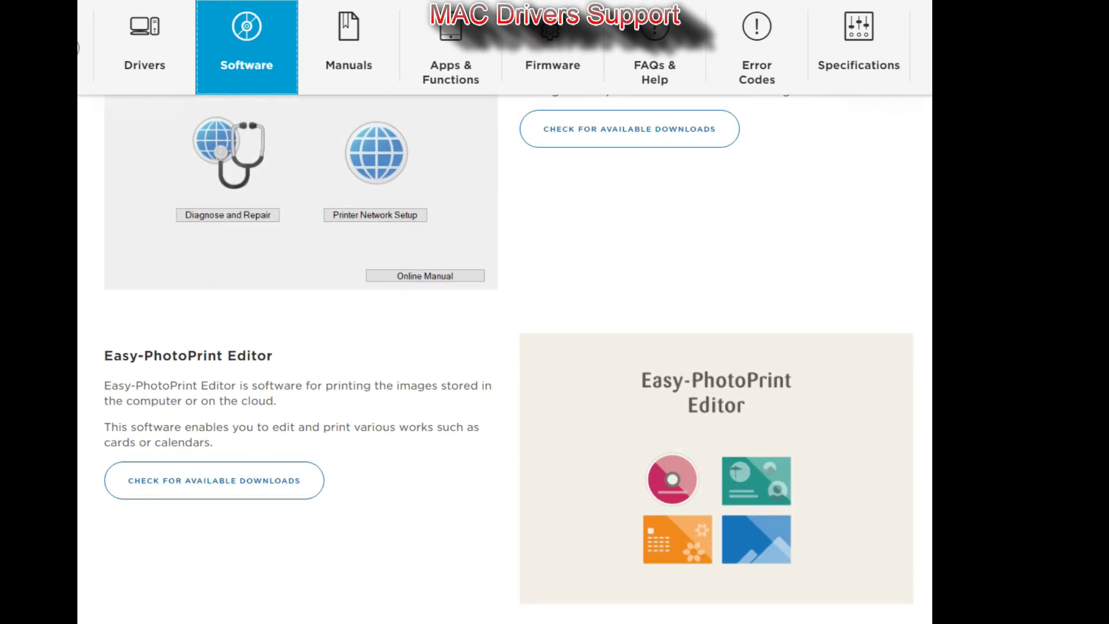
{"action": "scroll", "coordinate": [505, 358], "scroll_direction": "down", "scroll_amount": 6}
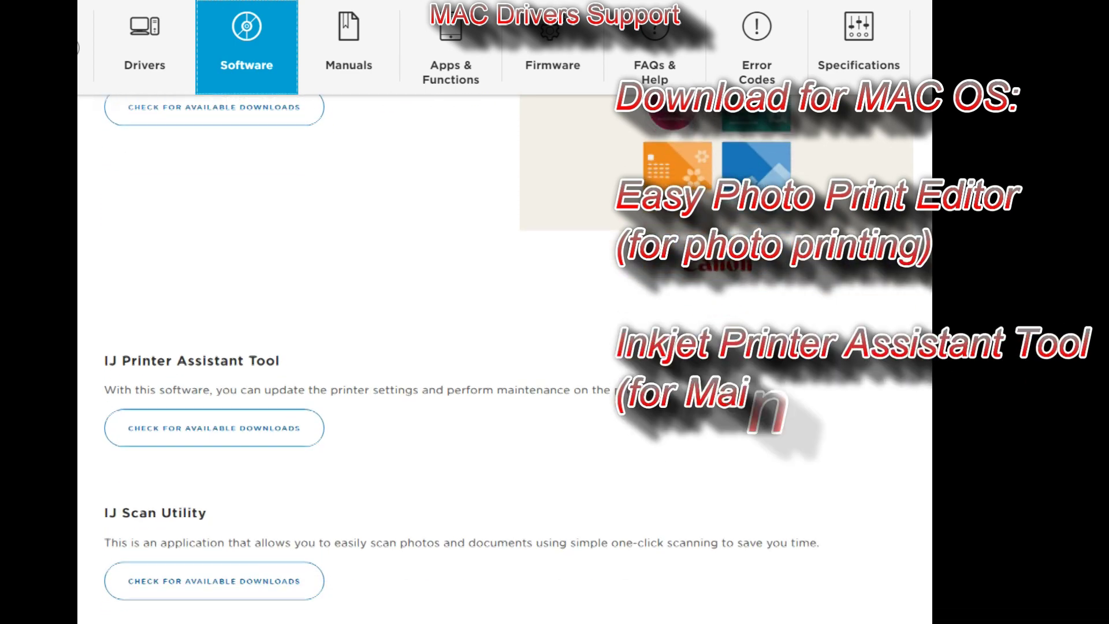
{"action": "left_click", "coordinate": [188, 602]}
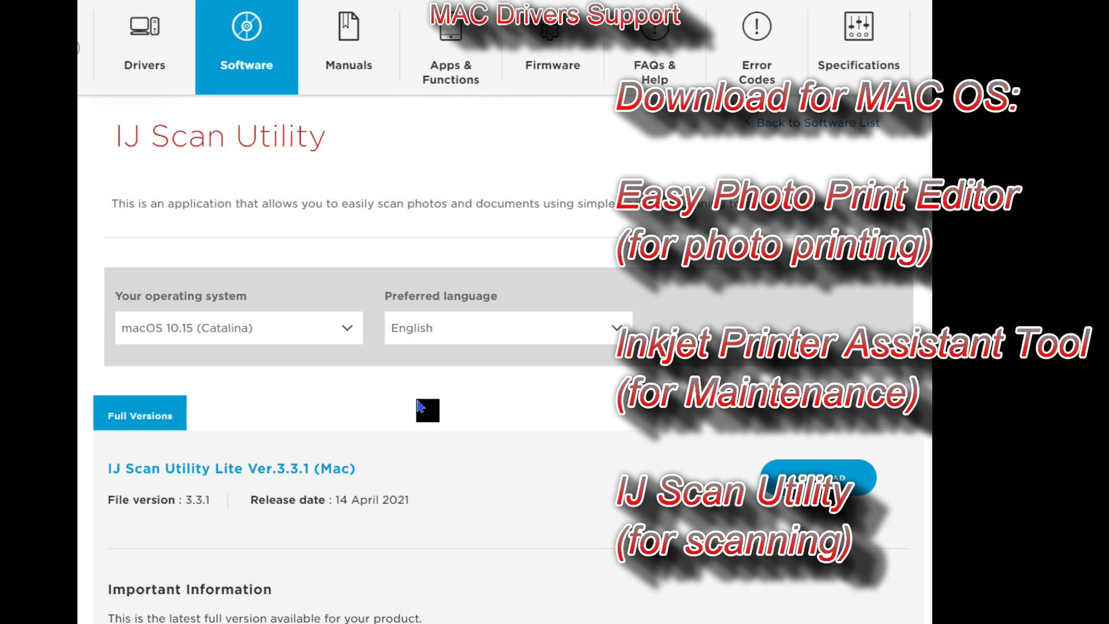
{"action": "scroll", "coordinate": [420, 406], "scroll_direction": "down", "scroll_amount": 3}
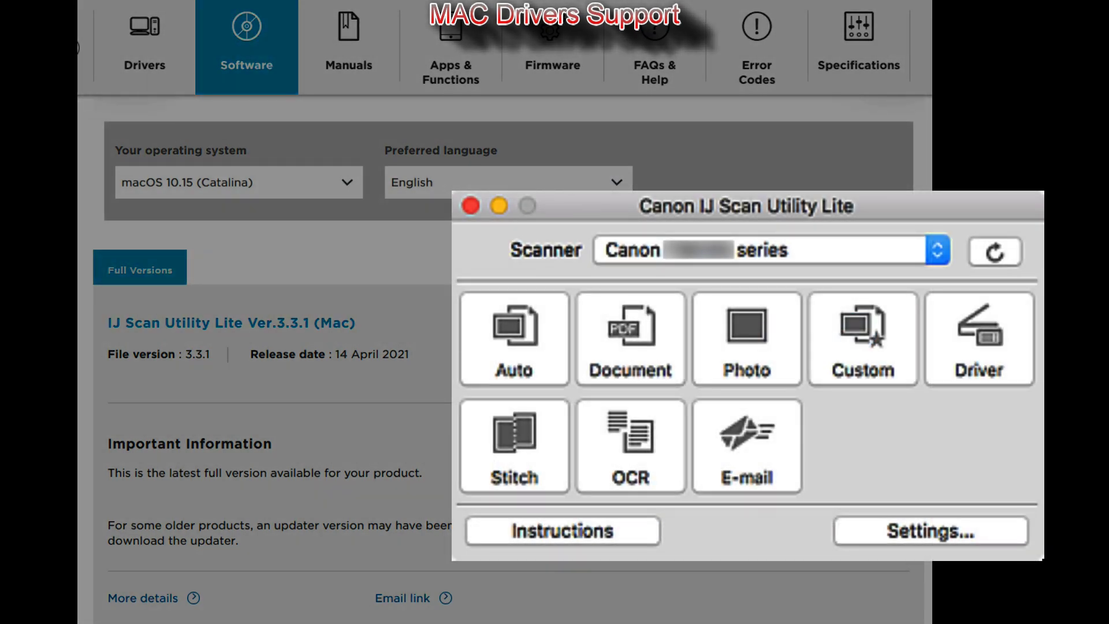
{"action": "left_click_drag", "start_coordinate": [310, 330], "coordinate": [116, 341]}
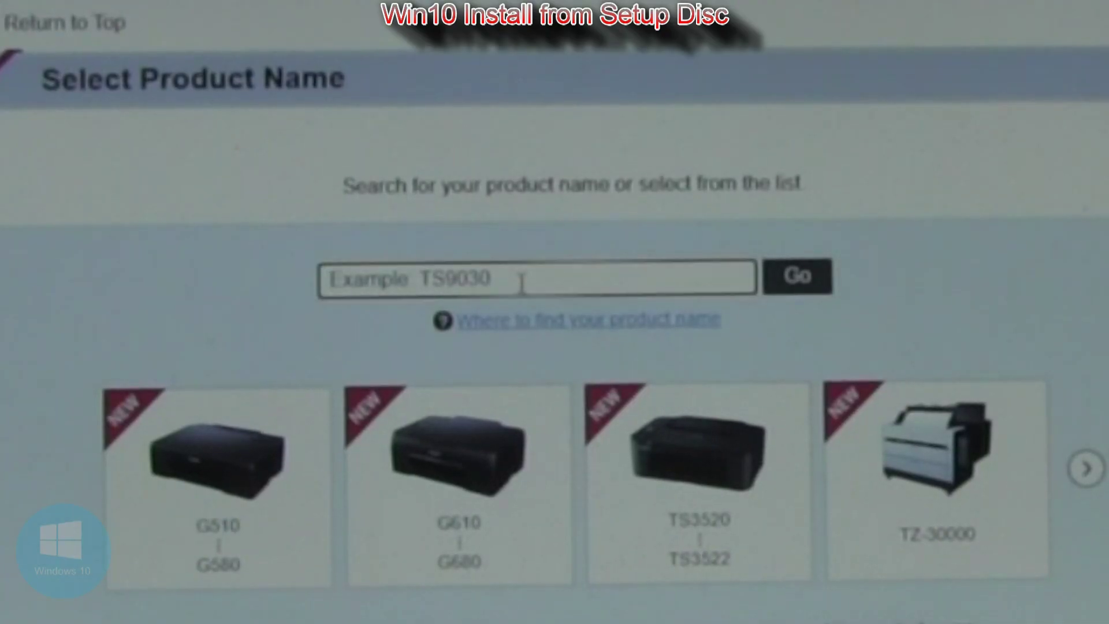
Step: Search for G650 and advance past Pouring Ink and Loading Paper to step 7
{"action": "left_click", "coordinate": [521, 283]}
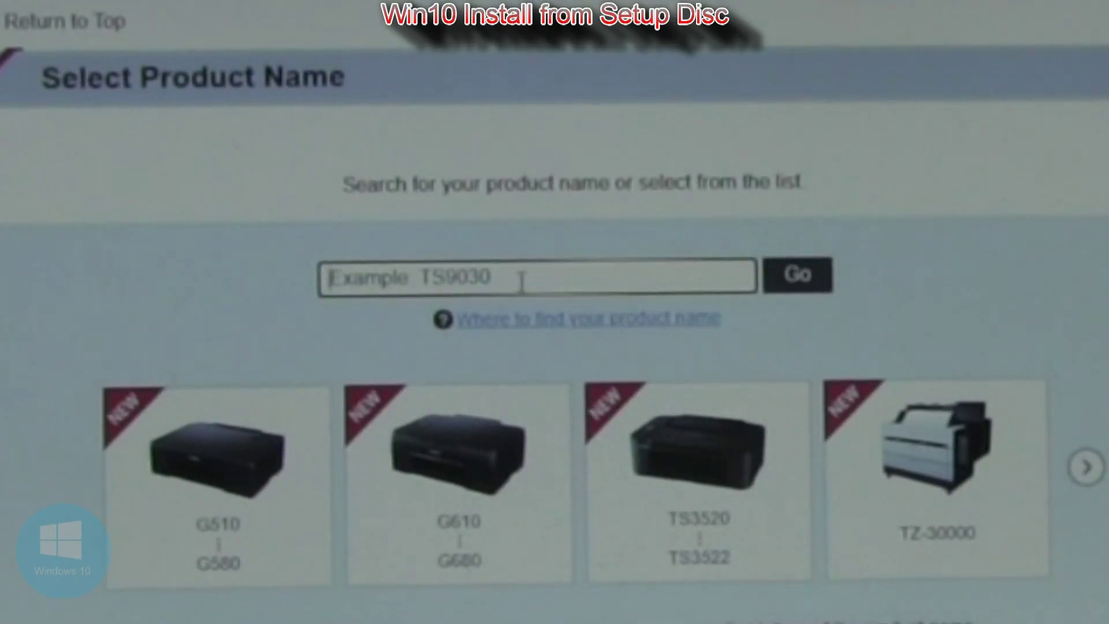
{"action": "type", "text": "G65"}
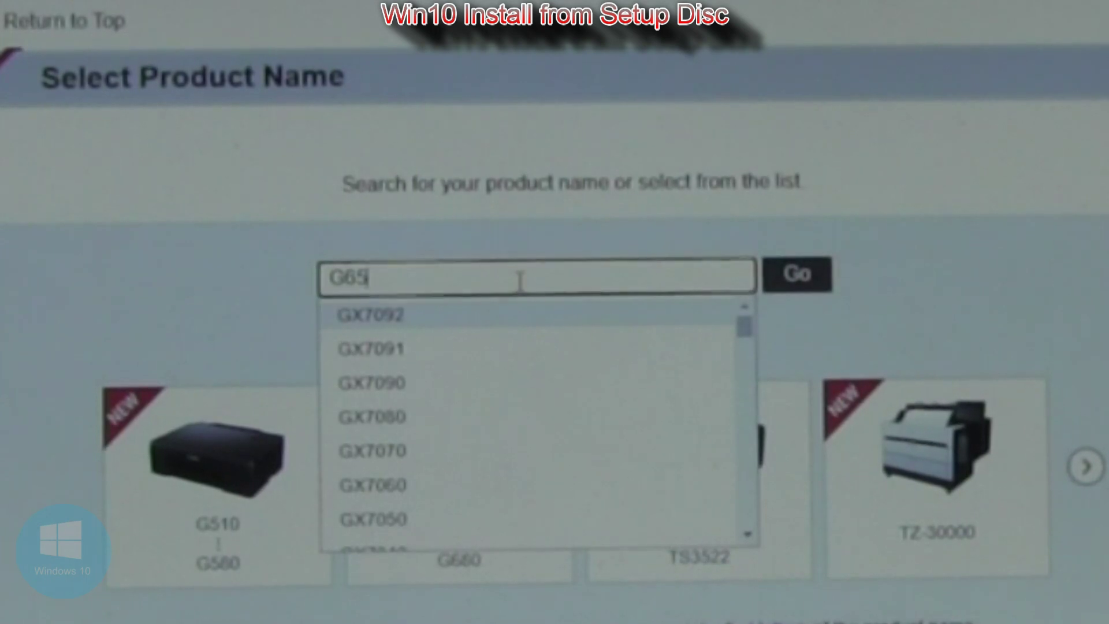
{"action": "type", "text": "0"}
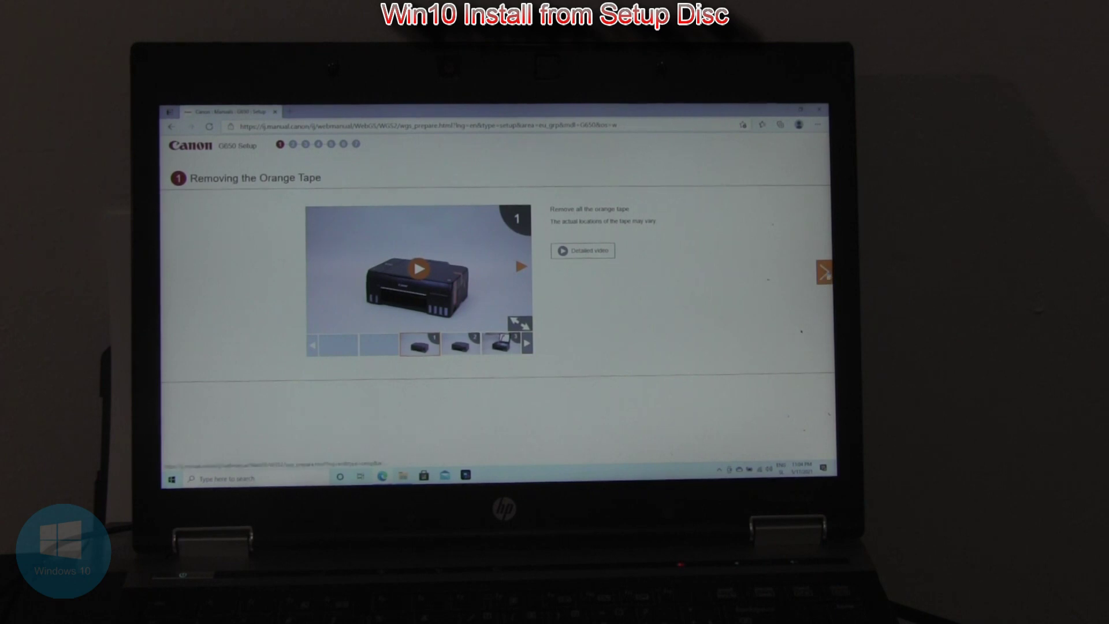
{"action": "left_click", "coordinate": [825, 273]}
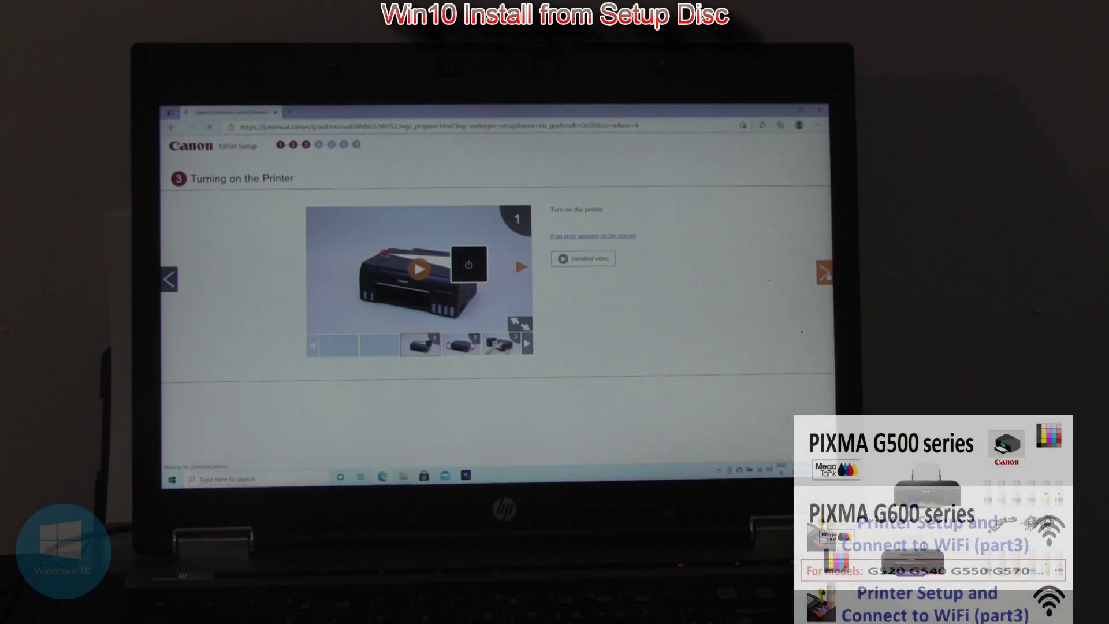
{"action": "left_click", "coordinate": [824, 273]}
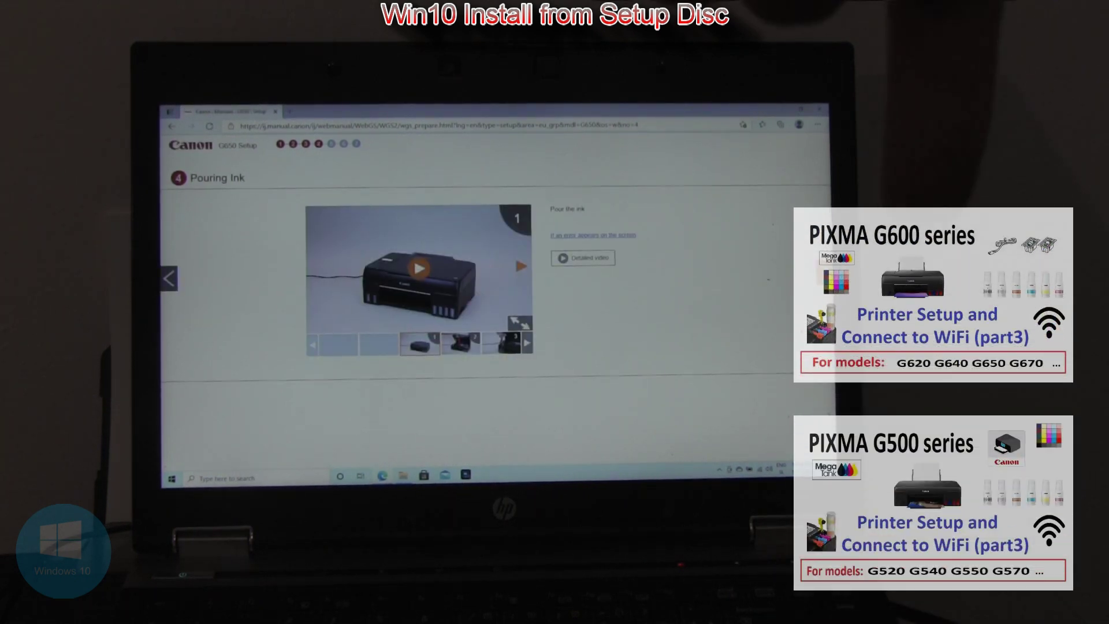
{"action": "left_click", "coordinate": [824, 274]}
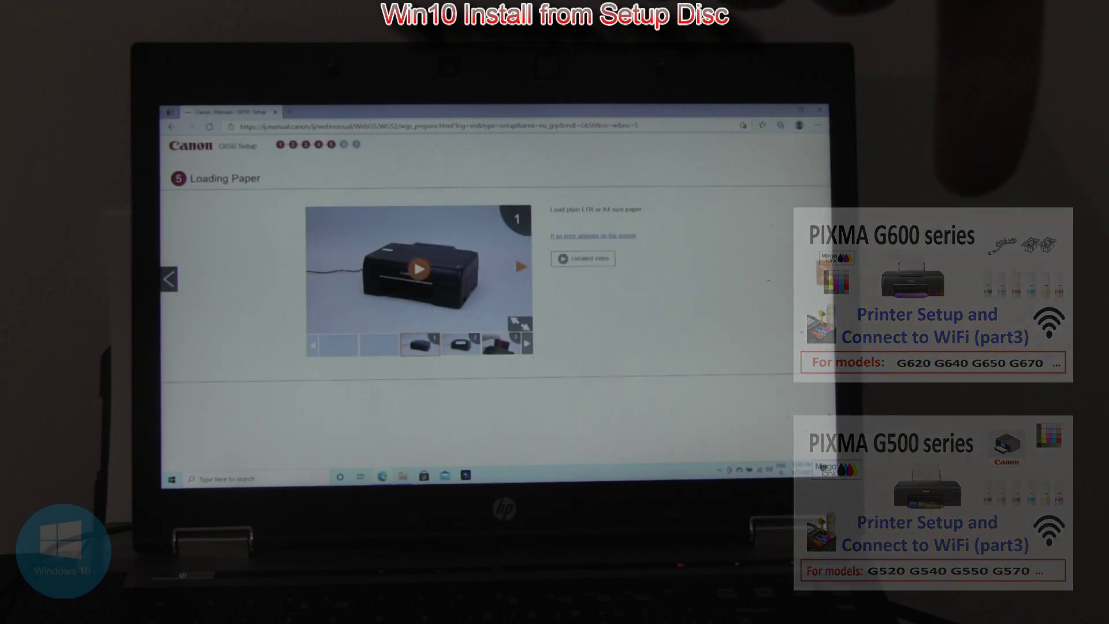
{"action": "left_click", "coordinate": [825, 273]}
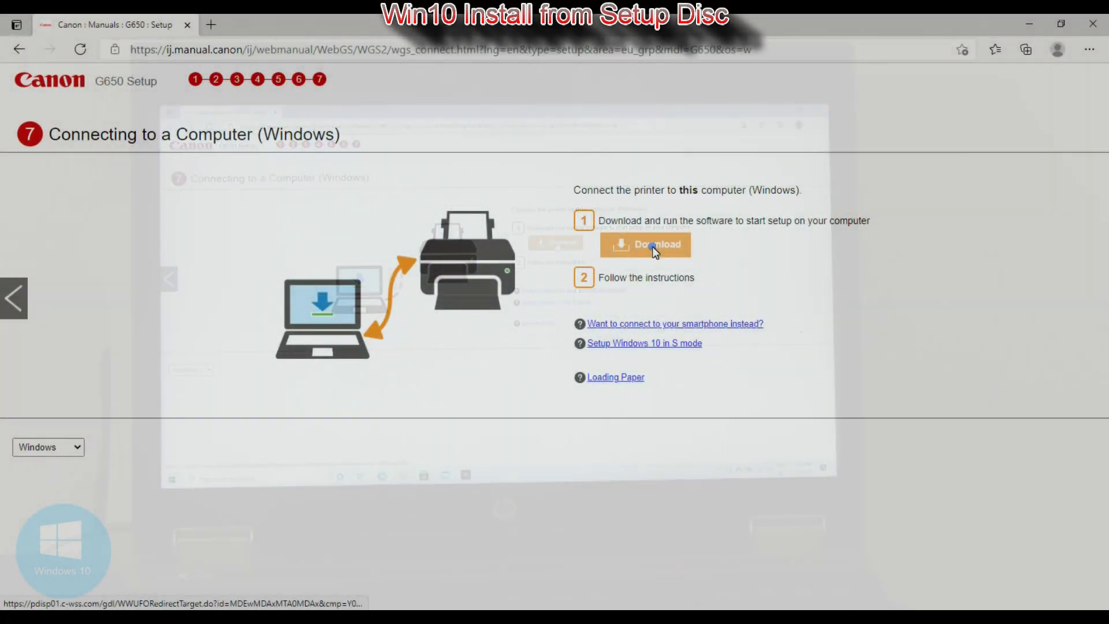
Step: Download the Windows setup software and run win-g600-1_0-n_mcd from Downloads
{"action": "left_click", "coordinate": [557, 245]}
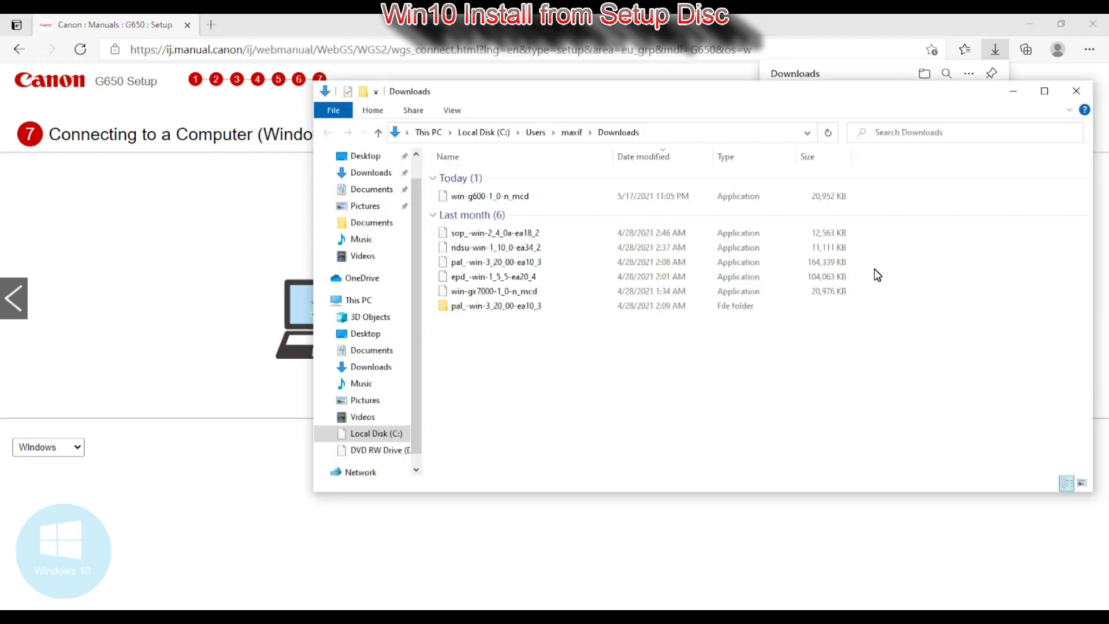
{"action": "double_click", "coordinate": [483, 199]}
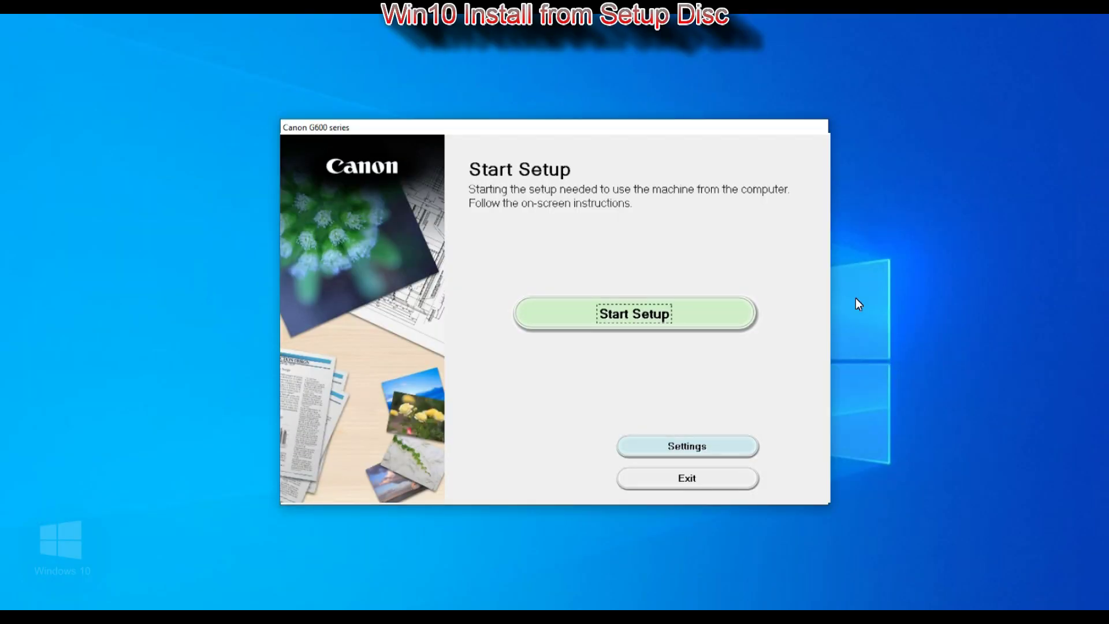
Step: Start setup, pass the security notice, and accept the licence and product-information terms
{"action": "key", "text": "Return"}
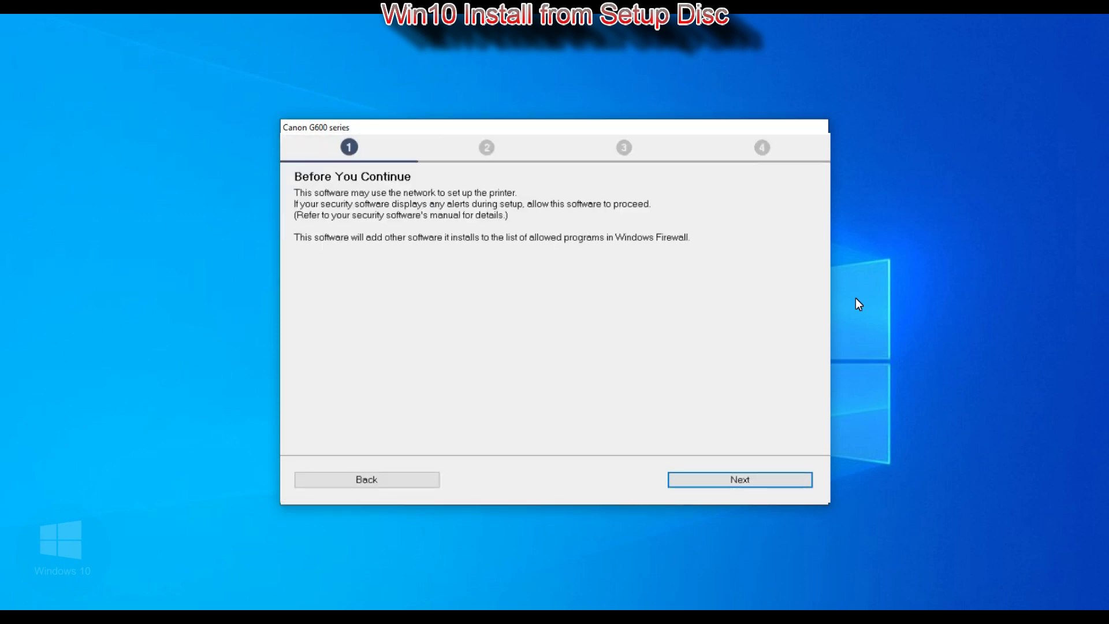
{"action": "key", "text": "Return"}
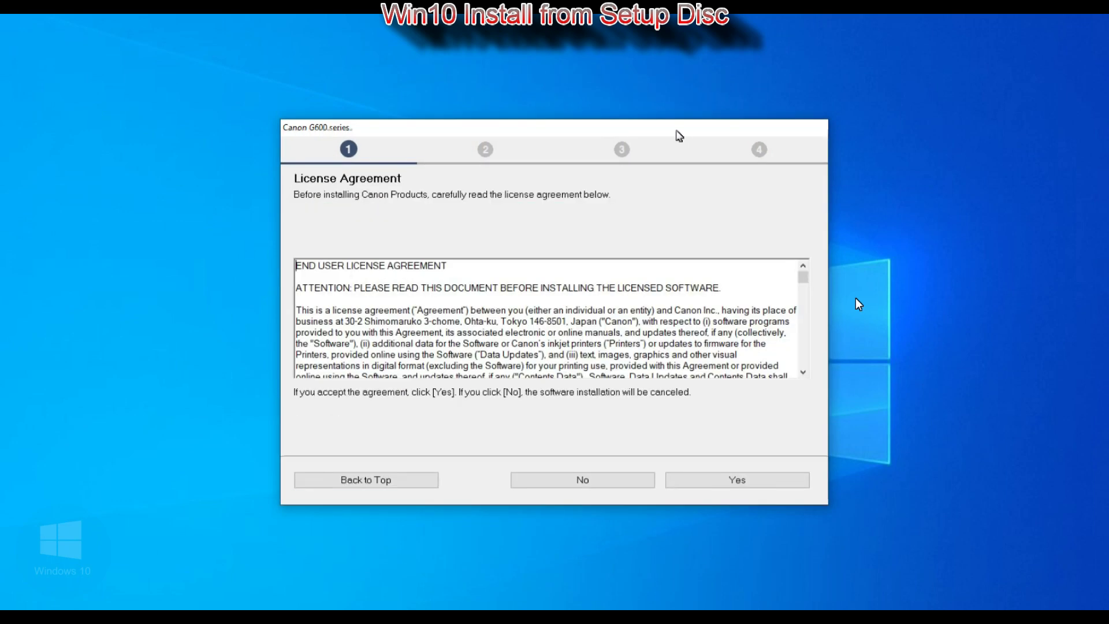
{"action": "key", "text": "Tab"}
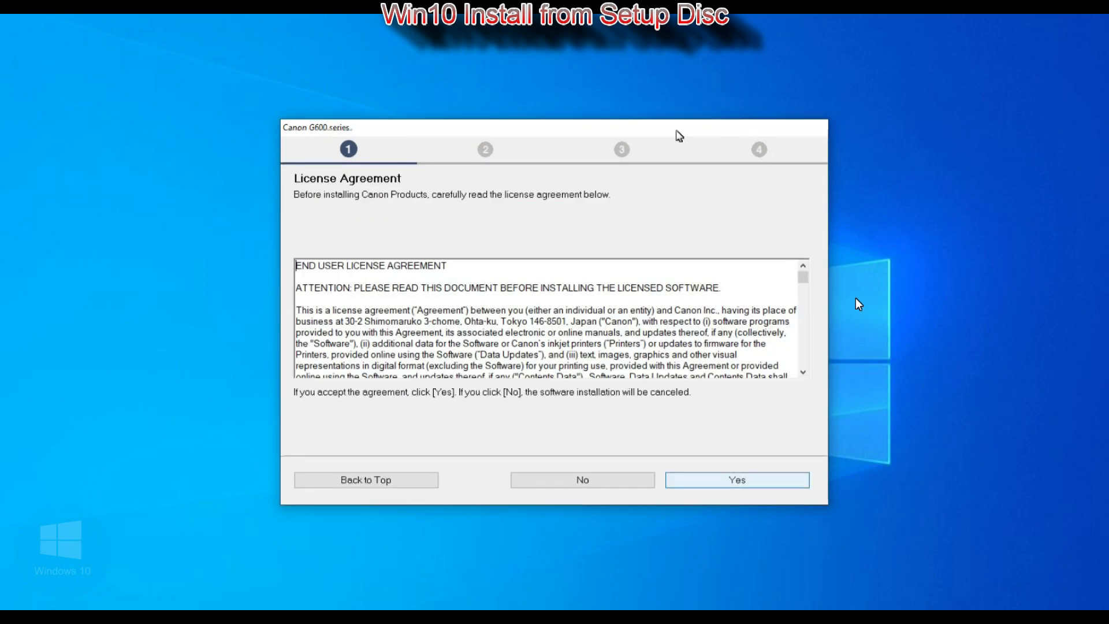
{"action": "key", "text": "Return"}
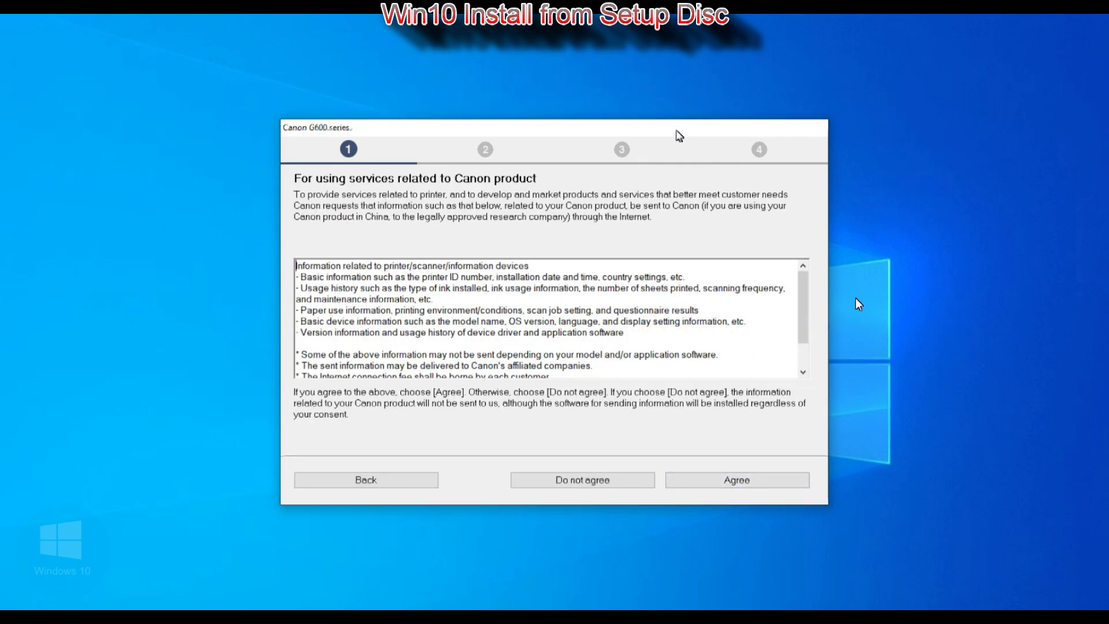
{"action": "key", "text": "Page_Down"}
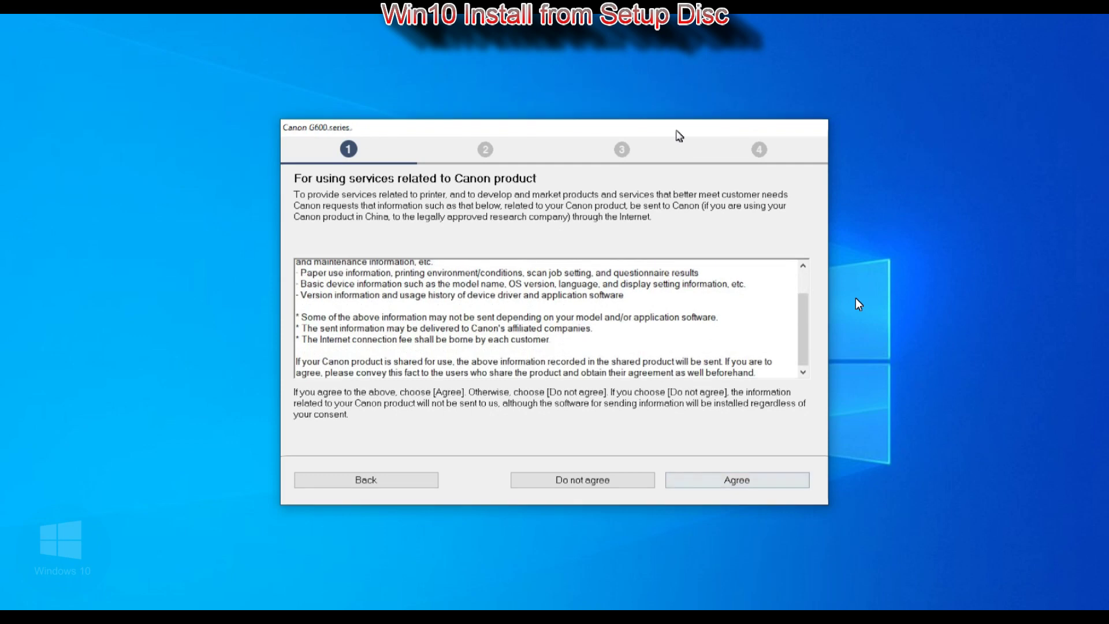
{"action": "key", "text": "Return"}
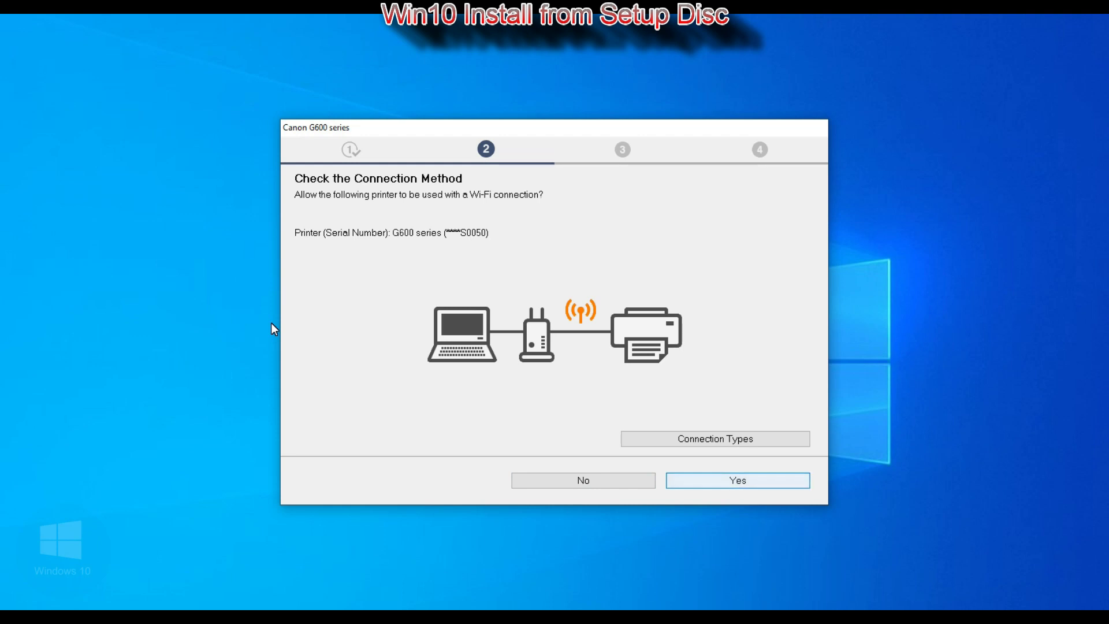
Step: Allow the G600 over Wi-Fi, let the MP Drivers install, and print a test page
{"action": "key", "text": "Return"}
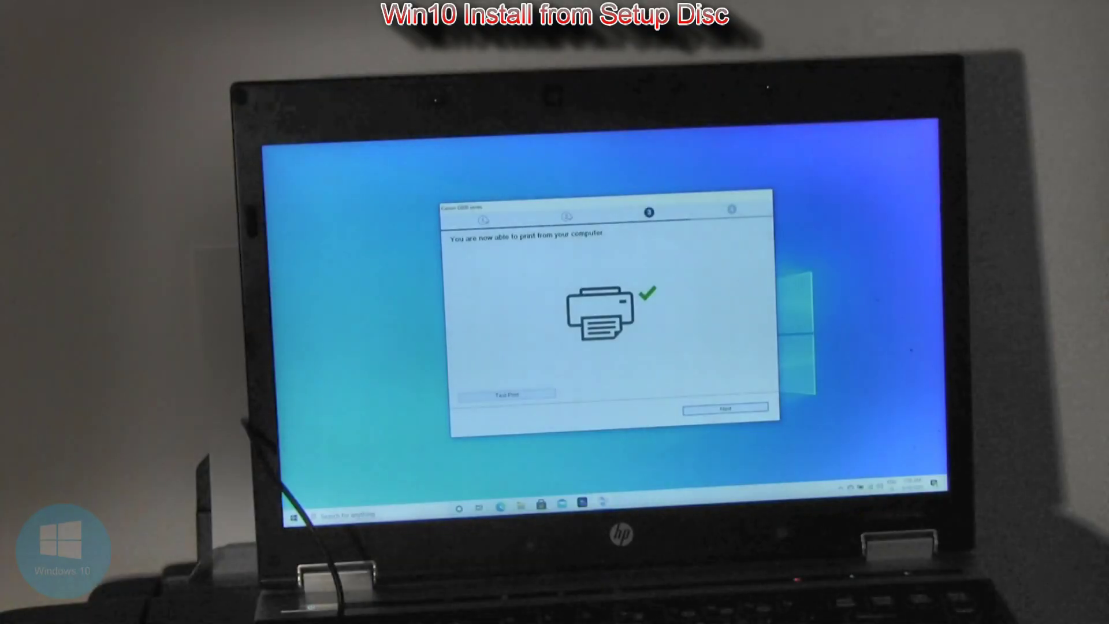
{"action": "left_click", "coordinate": [499, 401]}
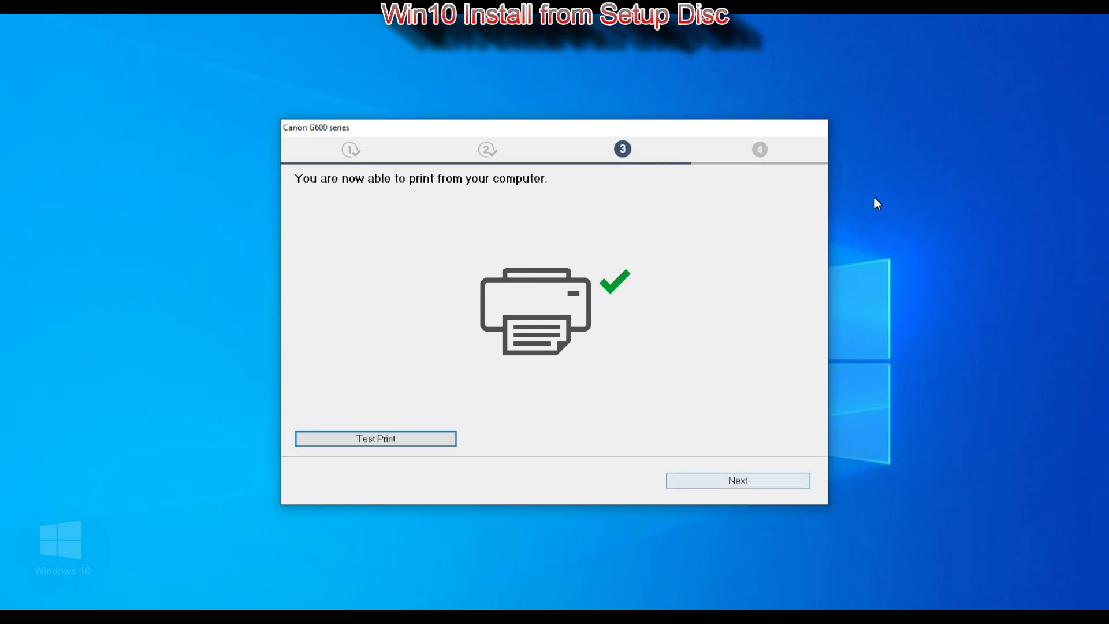
Step: Move past the ready-to-print step and continue online to close the installer
{"action": "key", "text": "Return"}
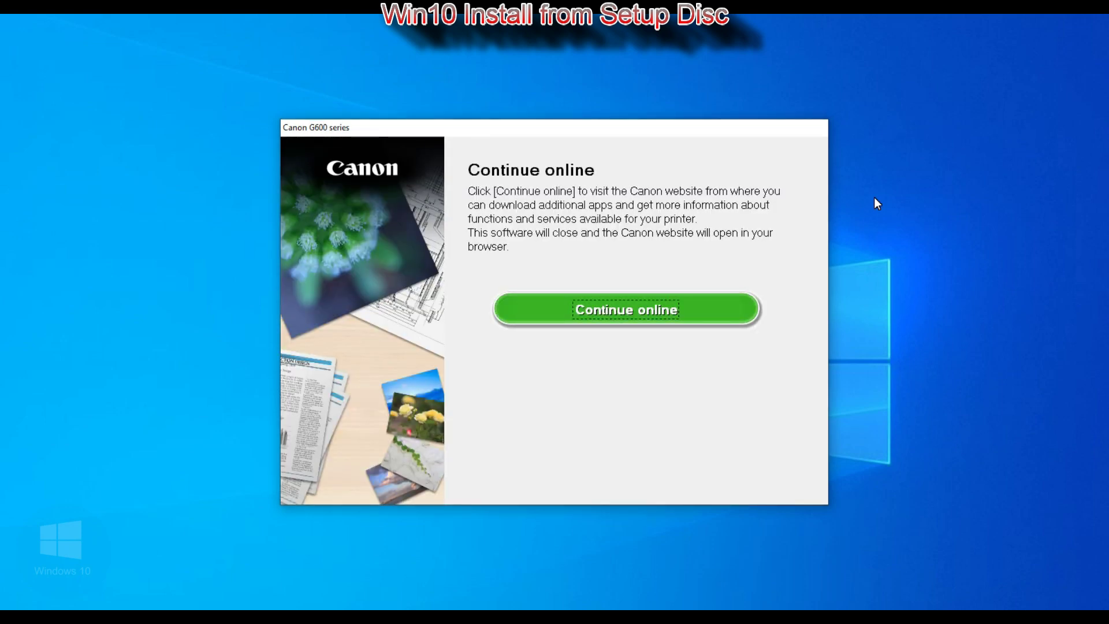
{"action": "key", "text": "Return"}
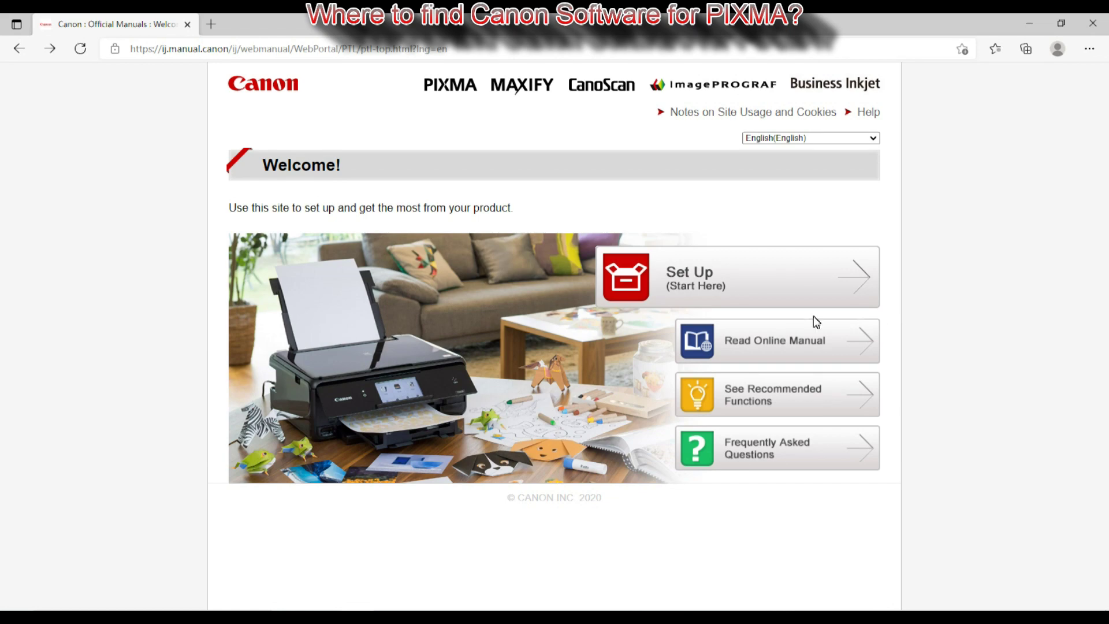
Step: Open the G640 online manual's Getting the Most Out of Your Printer guide
{"action": "left_click", "coordinate": [760, 336]}
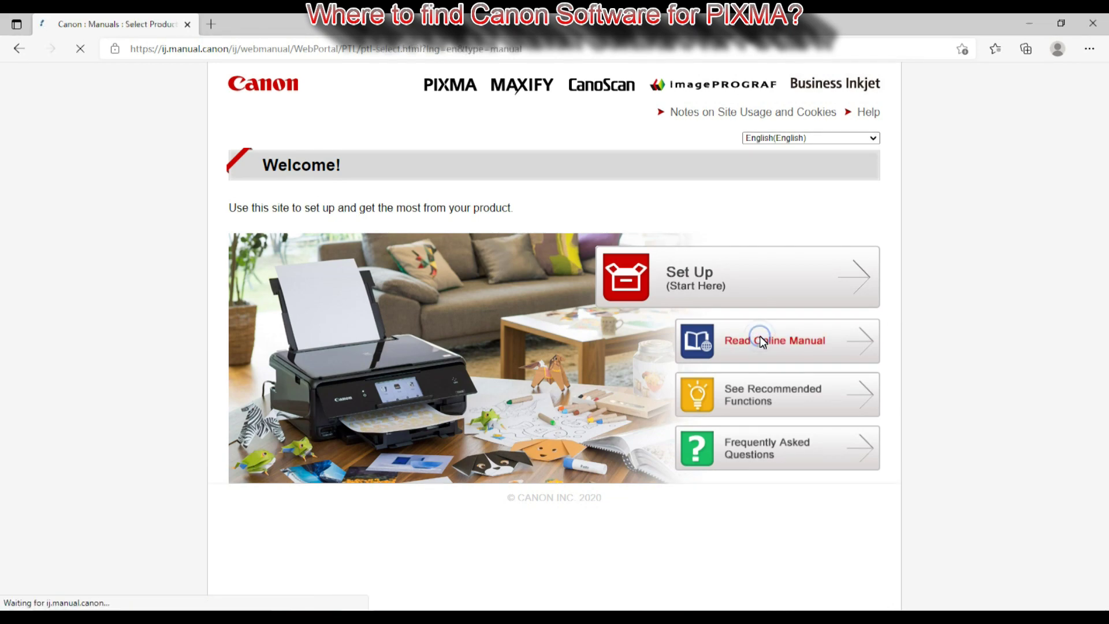
{"action": "scroll", "coordinate": [364, 354], "scroll_direction": "down", "scroll_amount": 10}
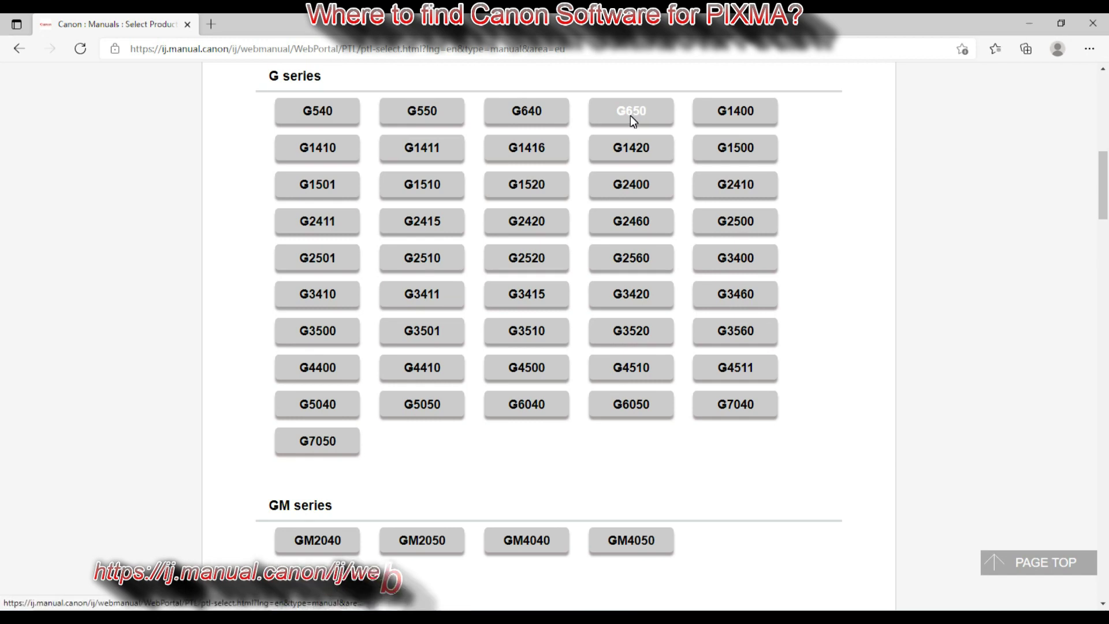
{"action": "left_click", "coordinate": [544, 114]}
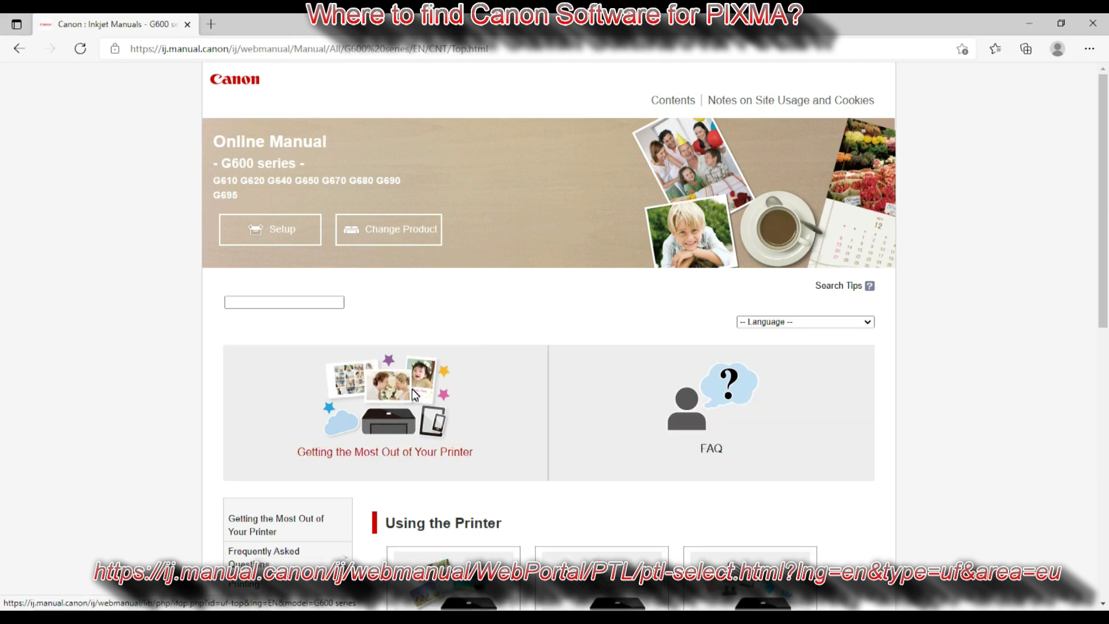
{"action": "scroll", "coordinate": [412, 393], "scroll_direction": "down", "scroll_amount": 5}
{"action": "scroll", "coordinate": [412, 394], "scroll_direction": "up", "scroll_amount": 3}
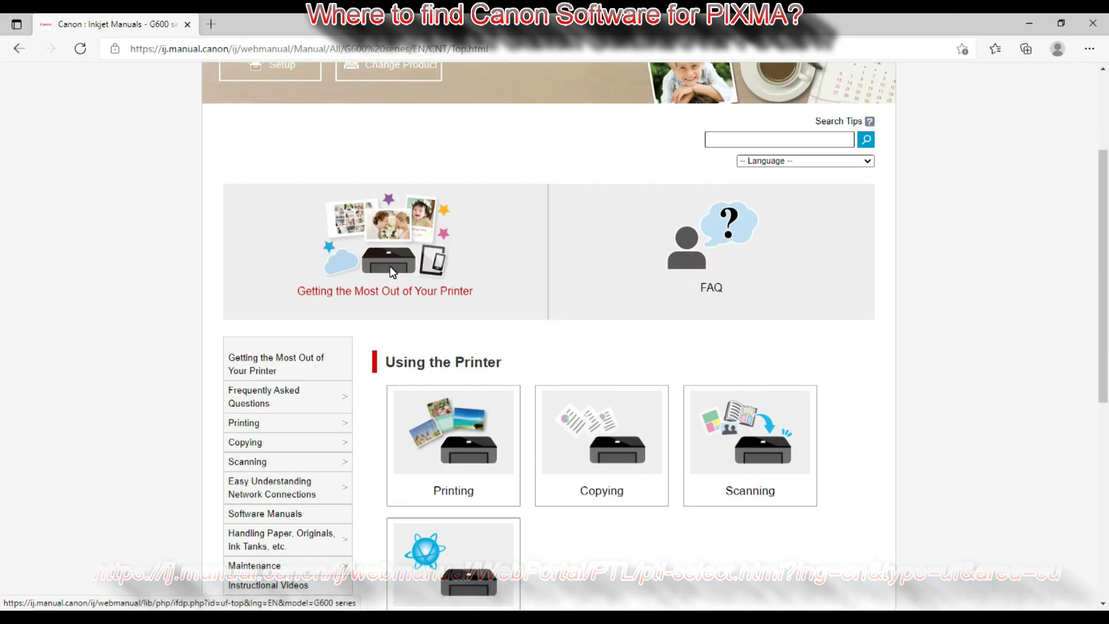
{"action": "left_click", "coordinate": [389, 295]}
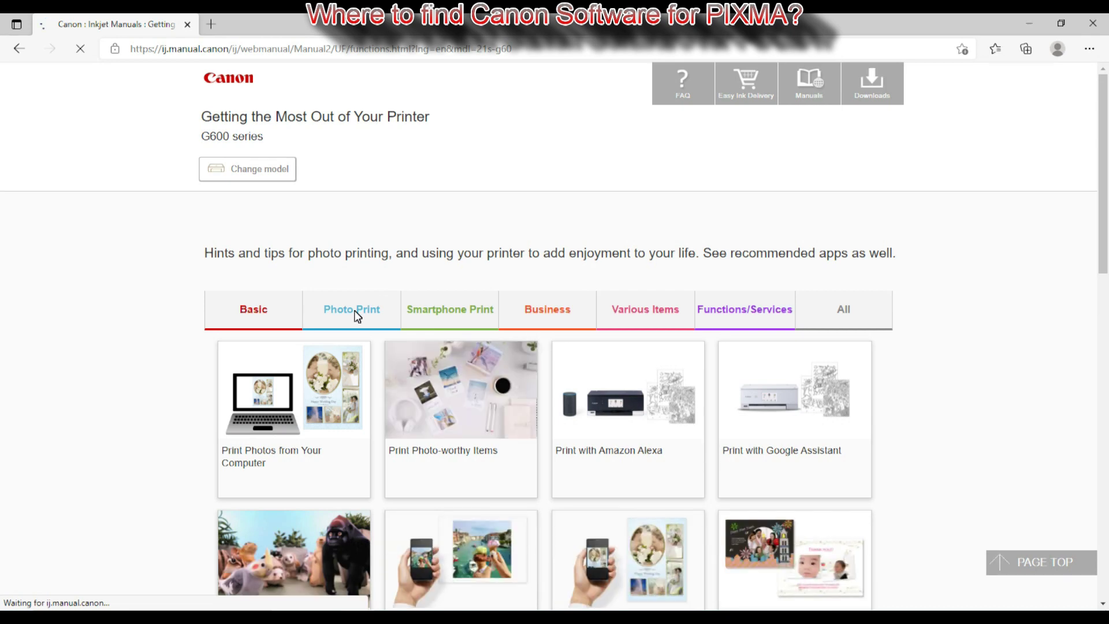
Step: Browse the Photo Print, Business, Various Items, Functions/Services and All tips tabs
{"action": "left_click", "coordinate": [357, 314]}
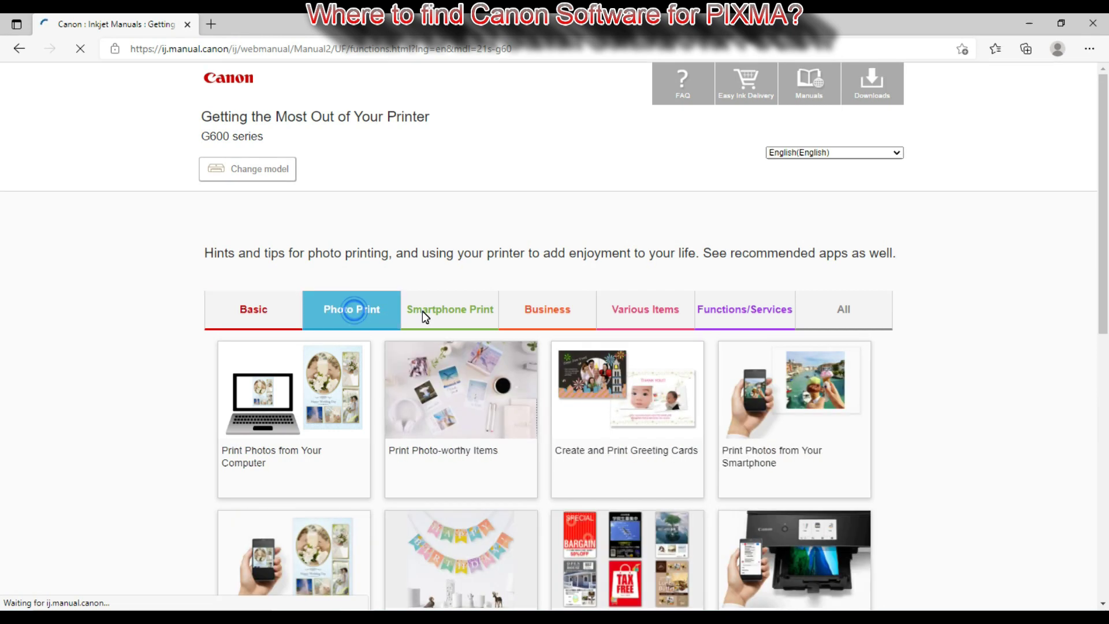
{"action": "left_click", "coordinate": [536, 309]}
{"action": "left_click", "coordinate": [636, 310]}
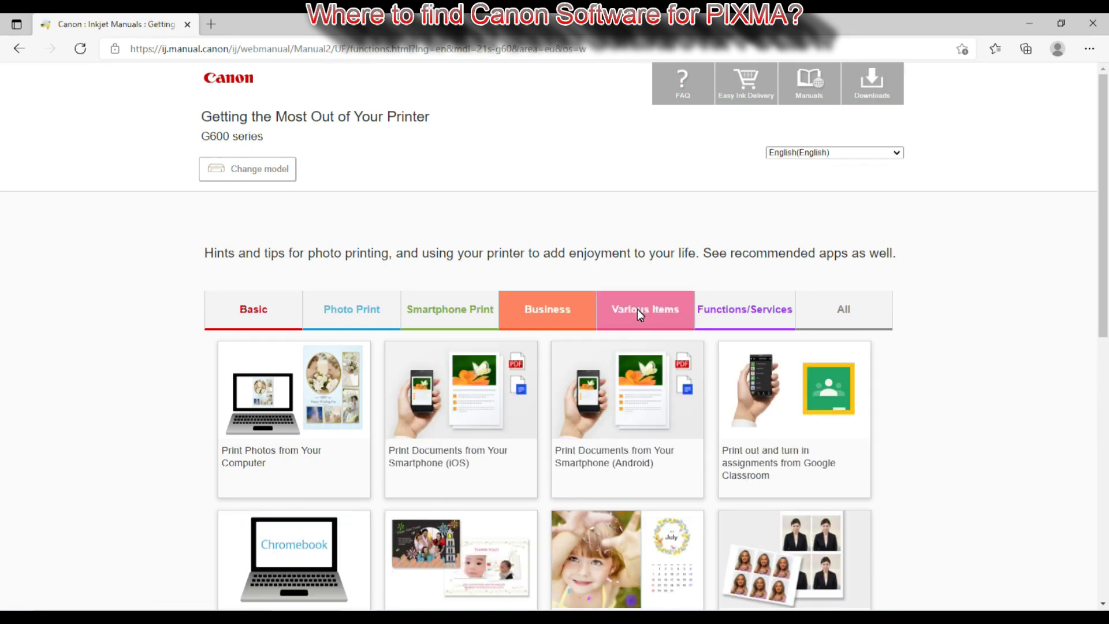
{"action": "left_click", "coordinate": [734, 309]}
{"action": "left_click", "coordinate": [831, 312]}
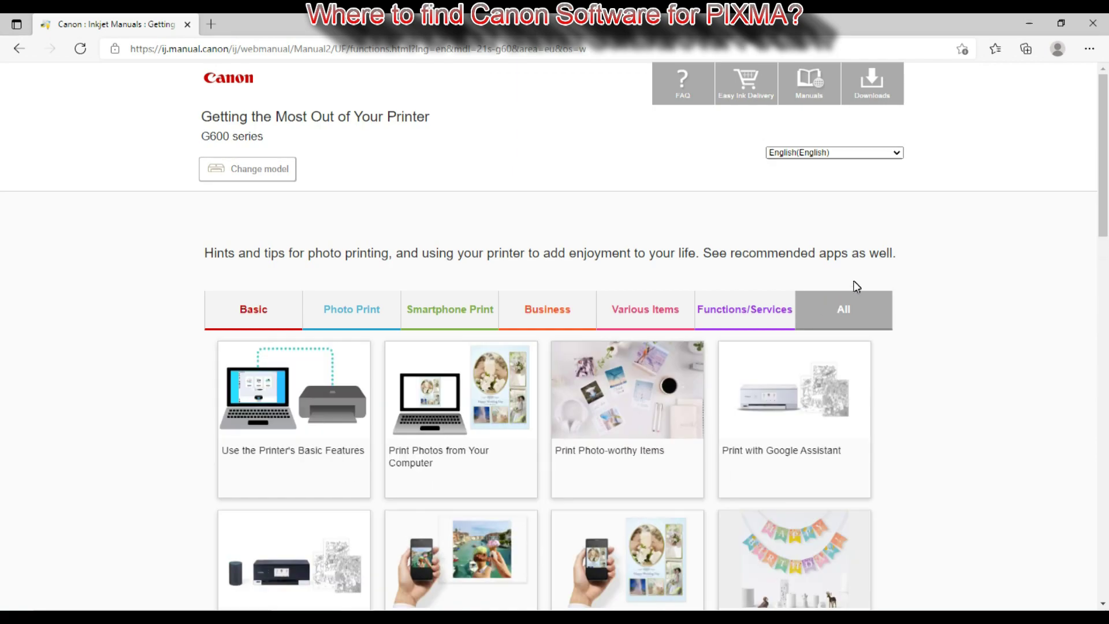
{"action": "scroll", "coordinate": [903, 327], "scroll_direction": "down", "scroll_amount": 5}
{"action": "scroll", "coordinate": [904, 335], "scroll_direction": "up", "scroll_amount": 5}
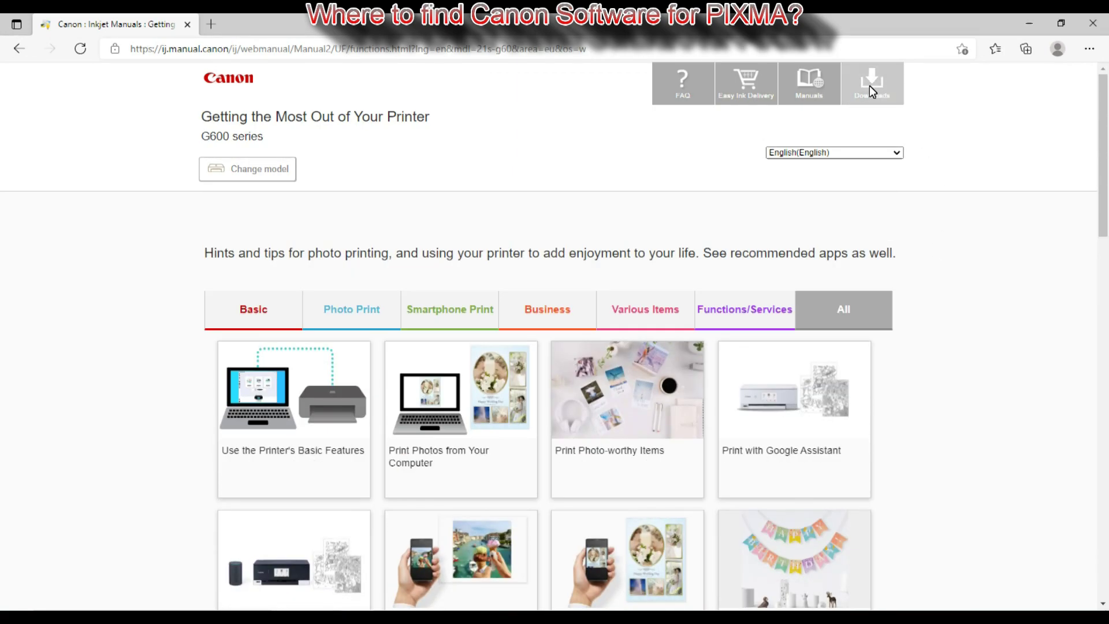
Step: Show the Computer Software Downloads page listing the Canon apps
{"action": "left_click", "coordinate": [869, 87]}
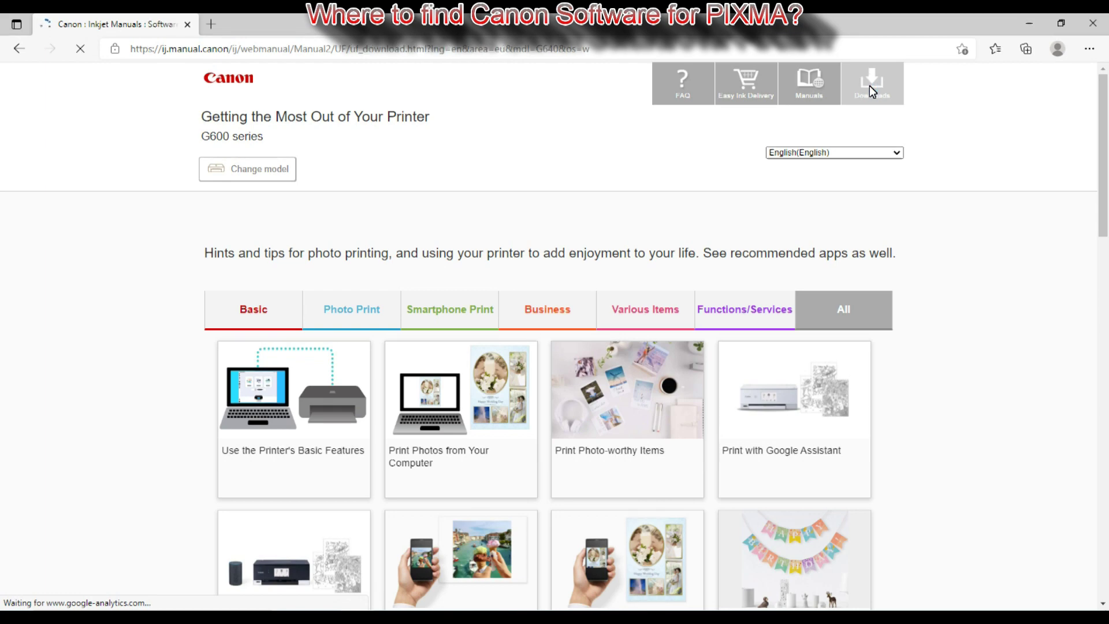
{"action": "scroll", "coordinate": [971, 252], "scroll_direction": "down", "scroll_amount": 4}
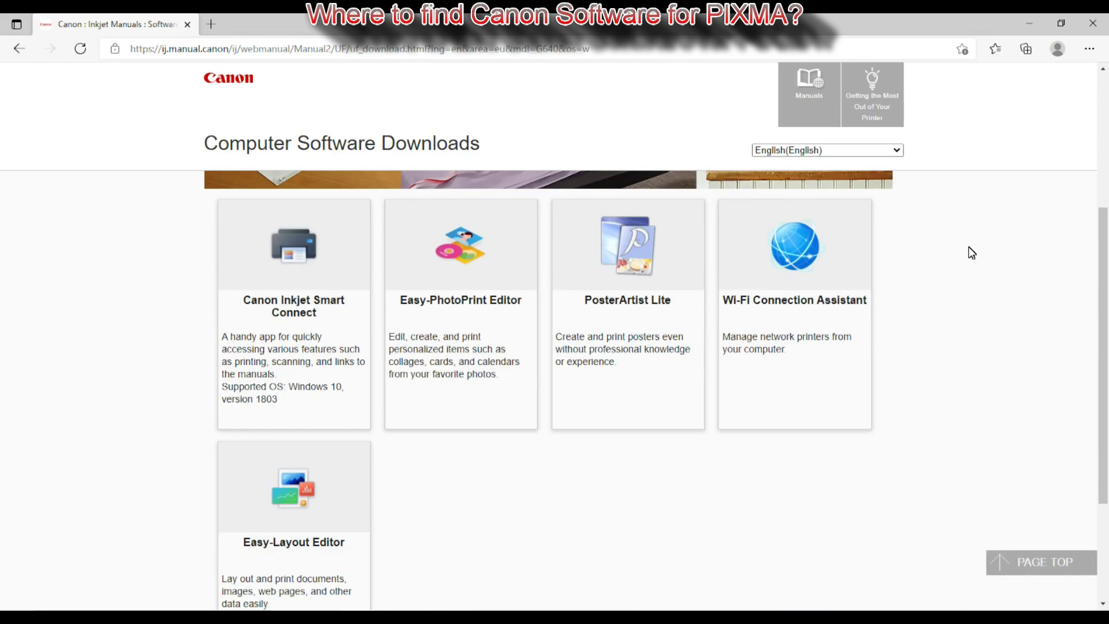
{"action": "scroll", "coordinate": [971, 252], "scroll_direction": "down", "scroll_amount": 1}
{"action": "scroll", "coordinate": [971, 252], "scroll_direction": "up", "scroll_amount": 1}
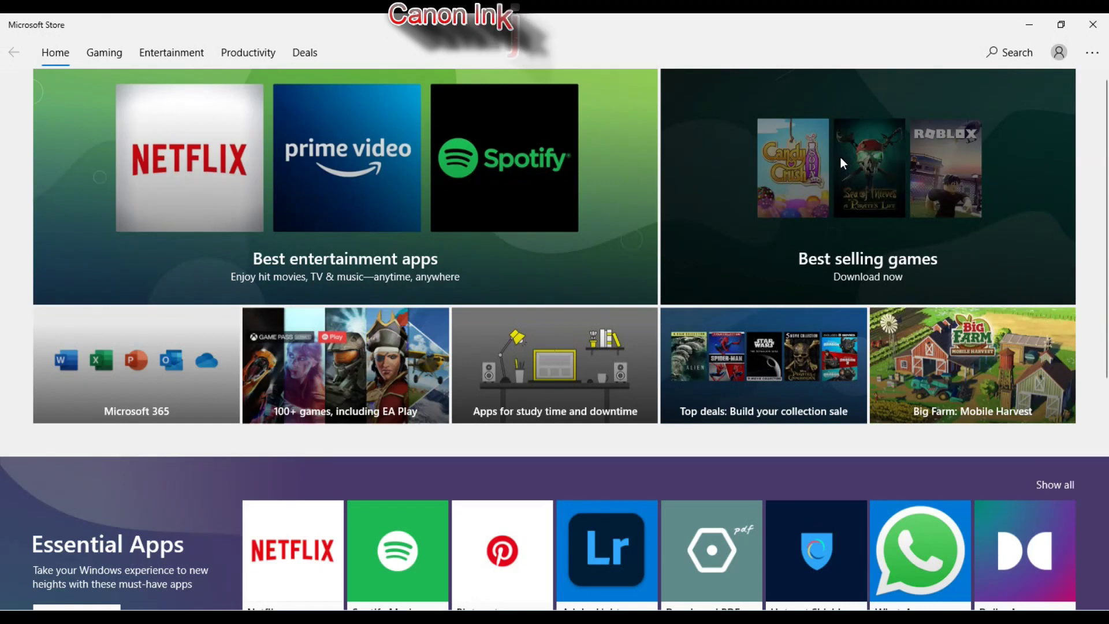
Step: Search the Store for 'canon' and open the Canon Inkjet Smart Connect page
{"action": "left_click", "coordinate": [1003, 54]}
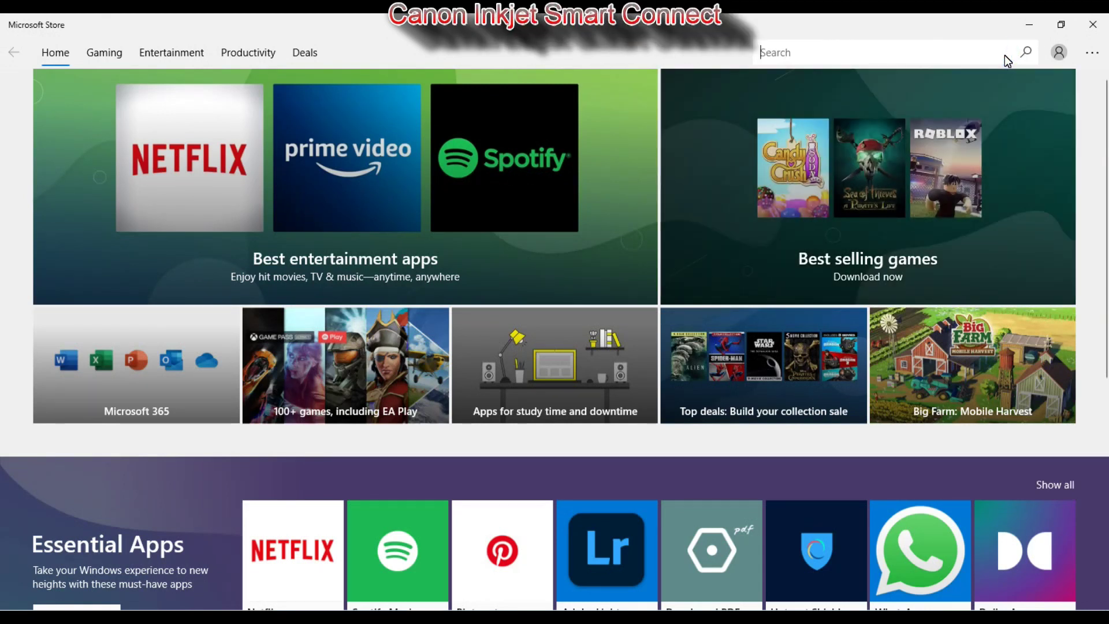
{"action": "type", "text": "canon inkjet"}
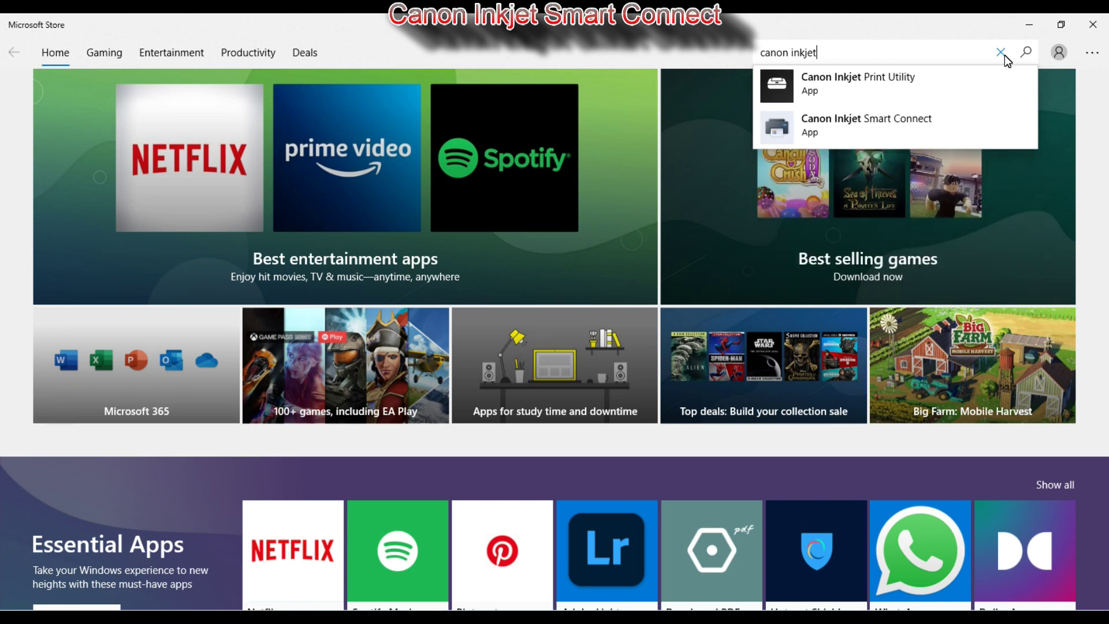
{"action": "left_click", "coordinate": [823, 119]}
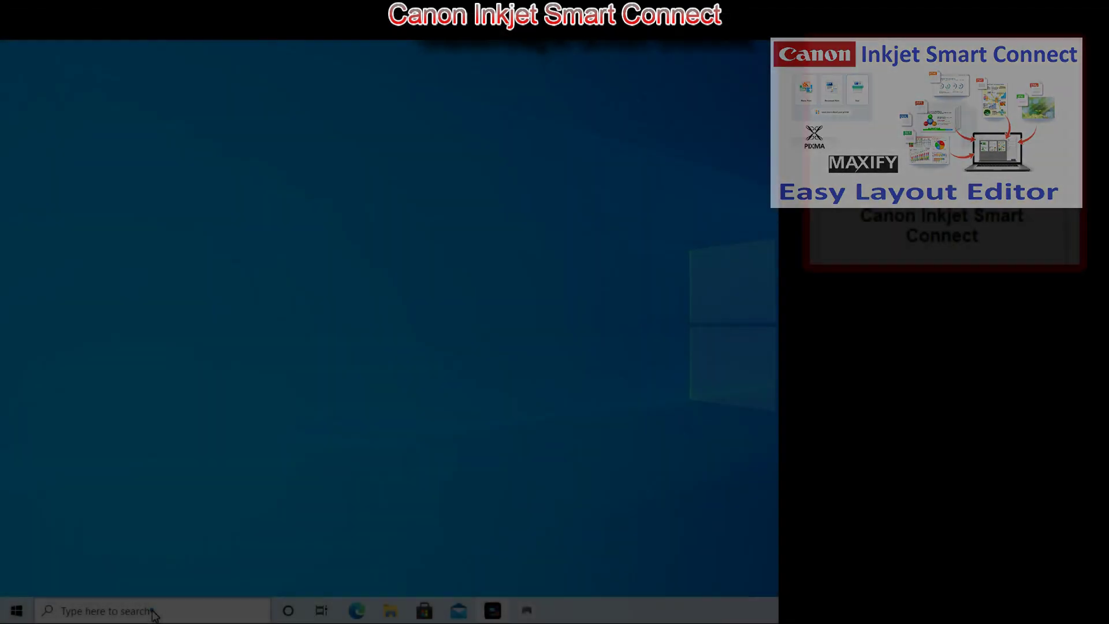
Step: Launch Canon Inkjet Smart Connect via a 'ca' taskbar search and open Printer Management > Status
{"action": "left_click", "coordinate": [153, 612]}
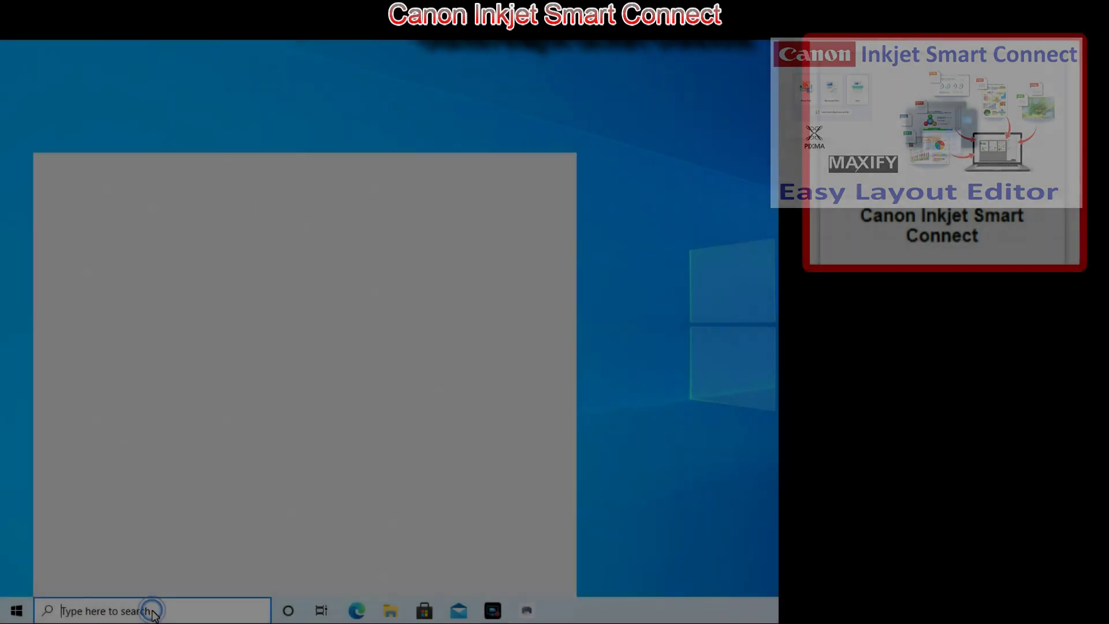
{"action": "type", "text": "ca"}
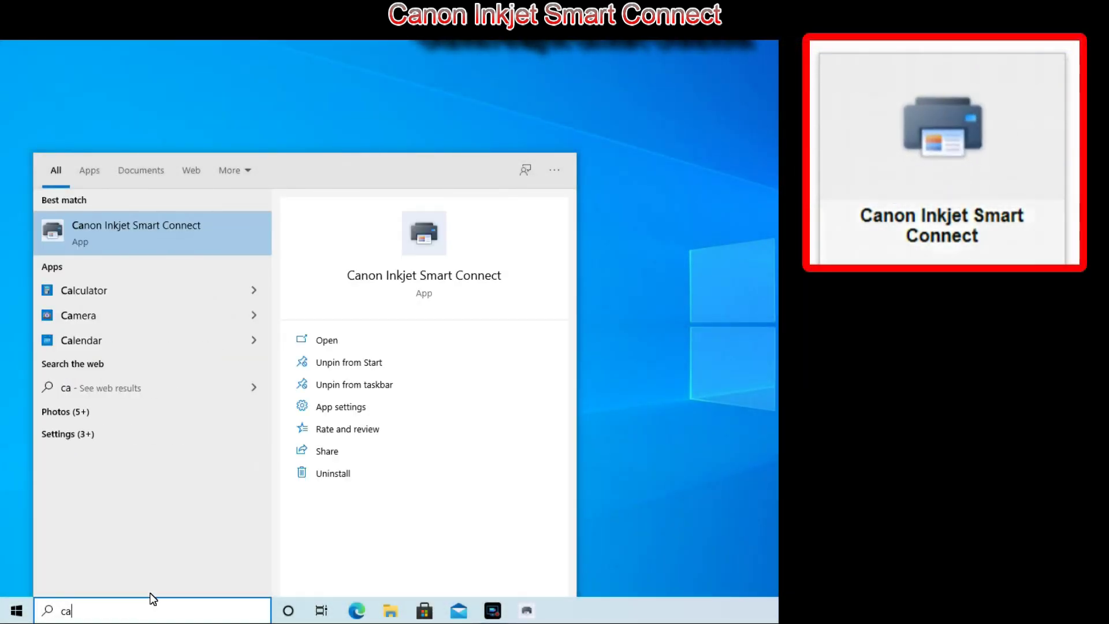
{"action": "key", "text": "Return"}
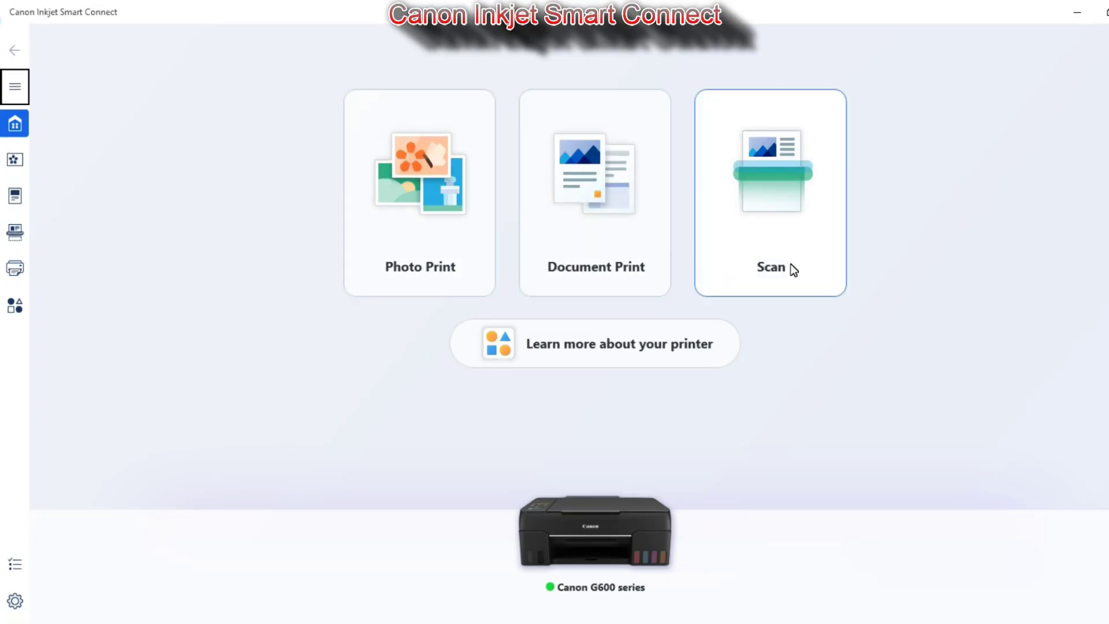
{"action": "left_click", "coordinate": [14, 271]}
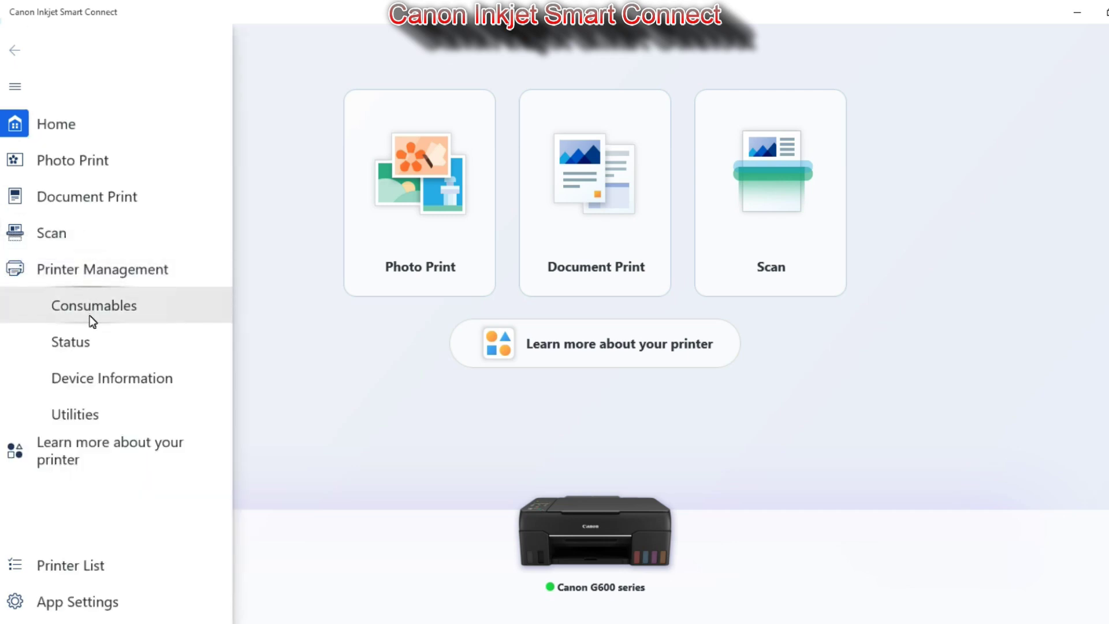
{"action": "left_click", "coordinate": [86, 344]}
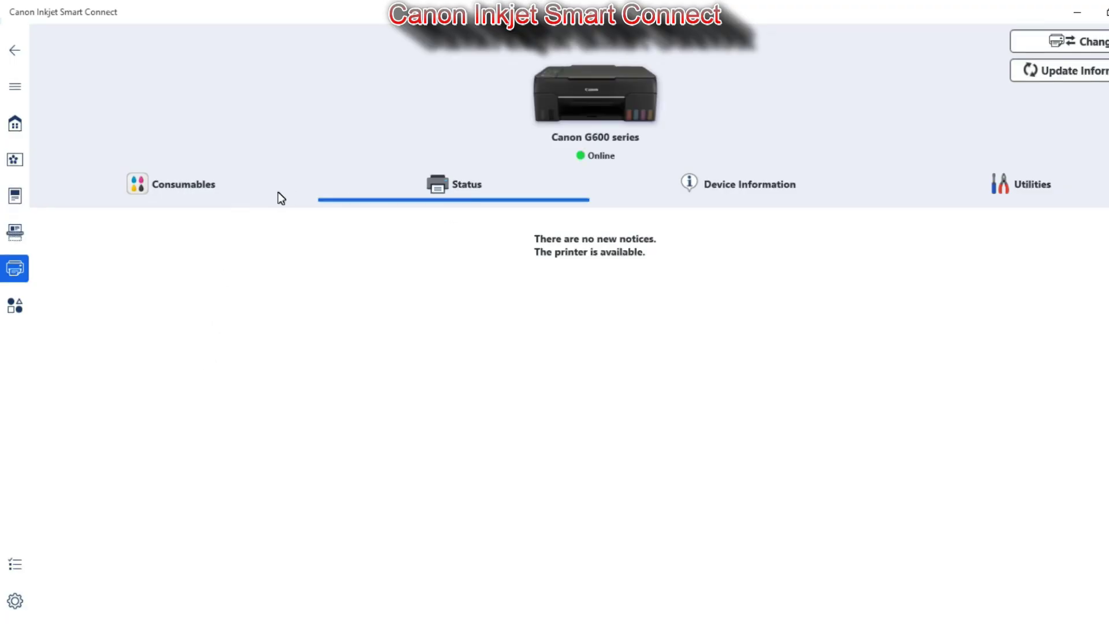
Step: View the Consumables, Device Information and Utilities tabs, then show the Canon apps list
{"action": "left_click", "coordinate": [181, 179]}
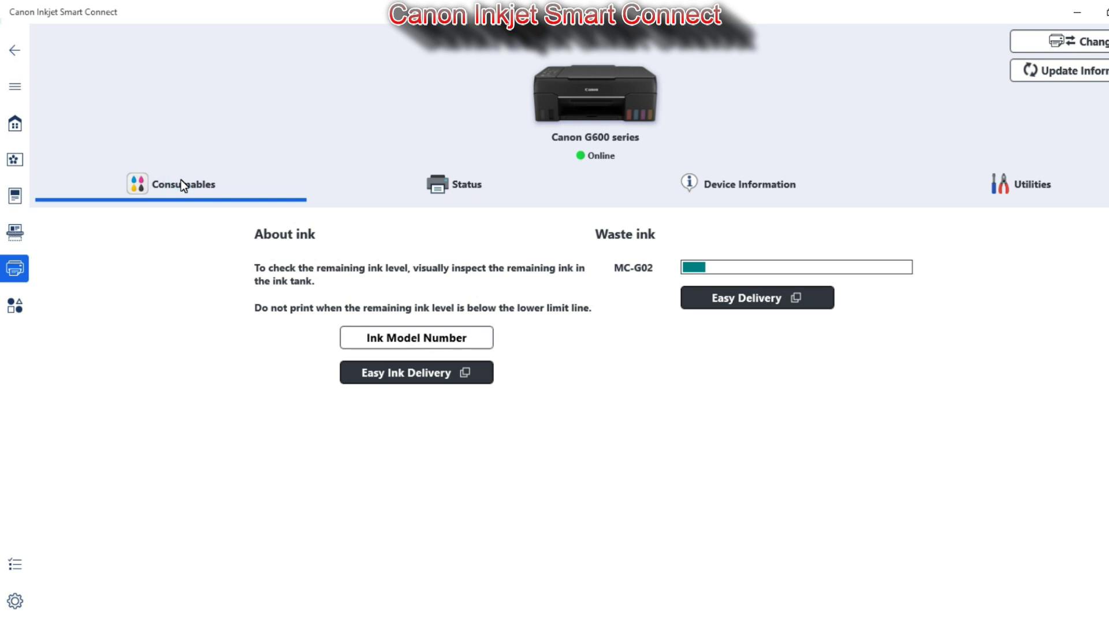
{"action": "left_click", "coordinate": [744, 199]}
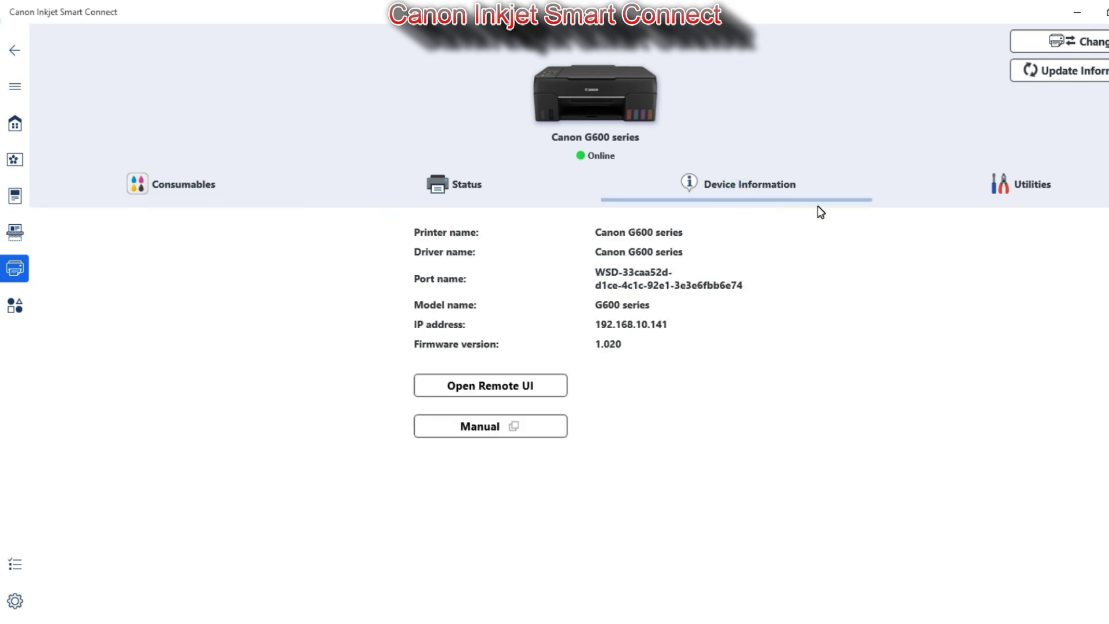
{"action": "left_click", "coordinate": [1015, 196]}
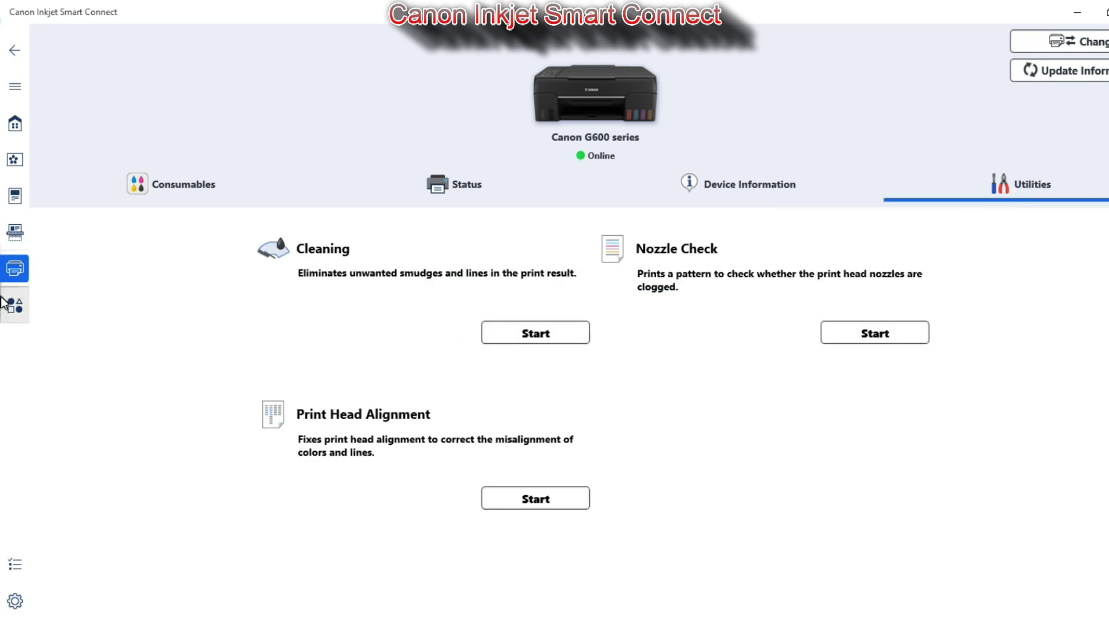
{"action": "left_click", "coordinate": [14, 314]}
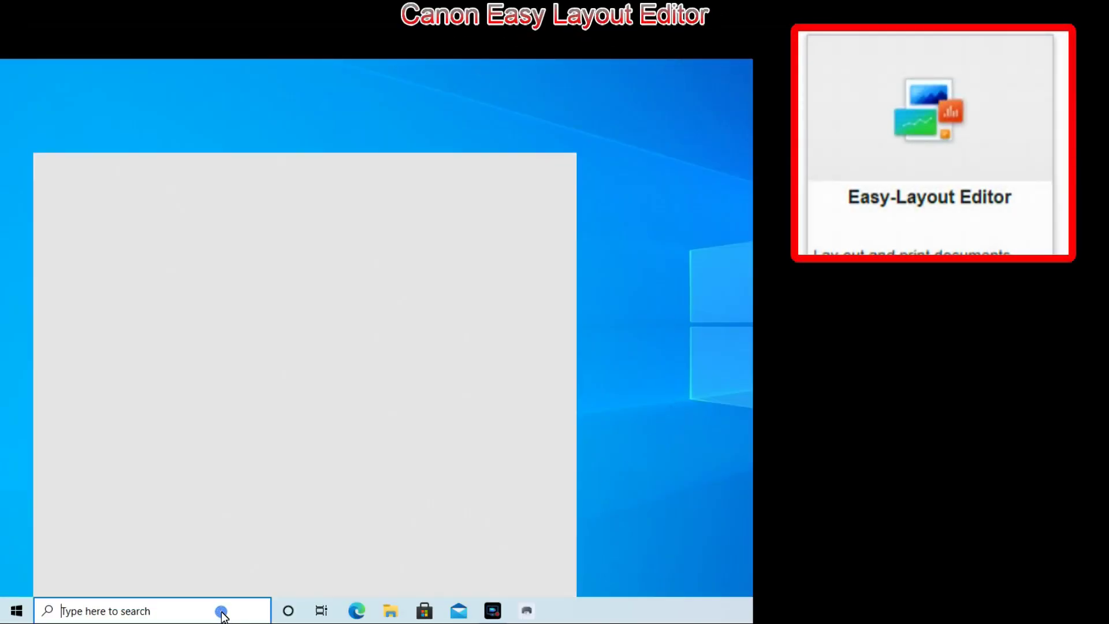
Step: Launch Easy-PhotoPrint Editor from a search for 'easy' and start an ID Photos project with a template and paper size
{"action": "type", "text": "easy"}
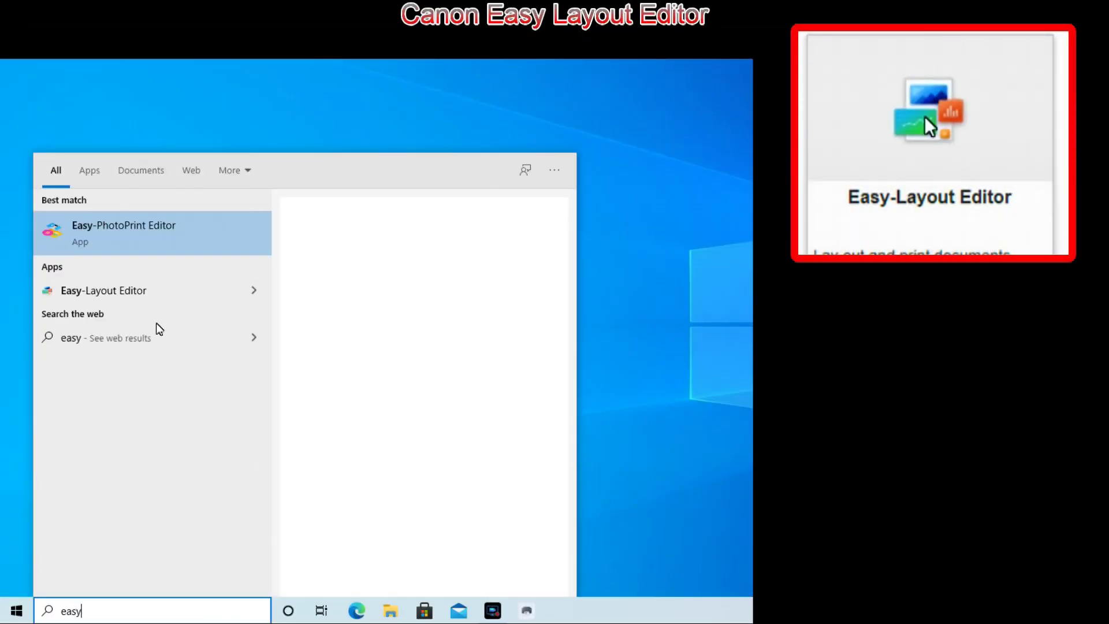
{"action": "left_click", "coordinate": [136, 292]}
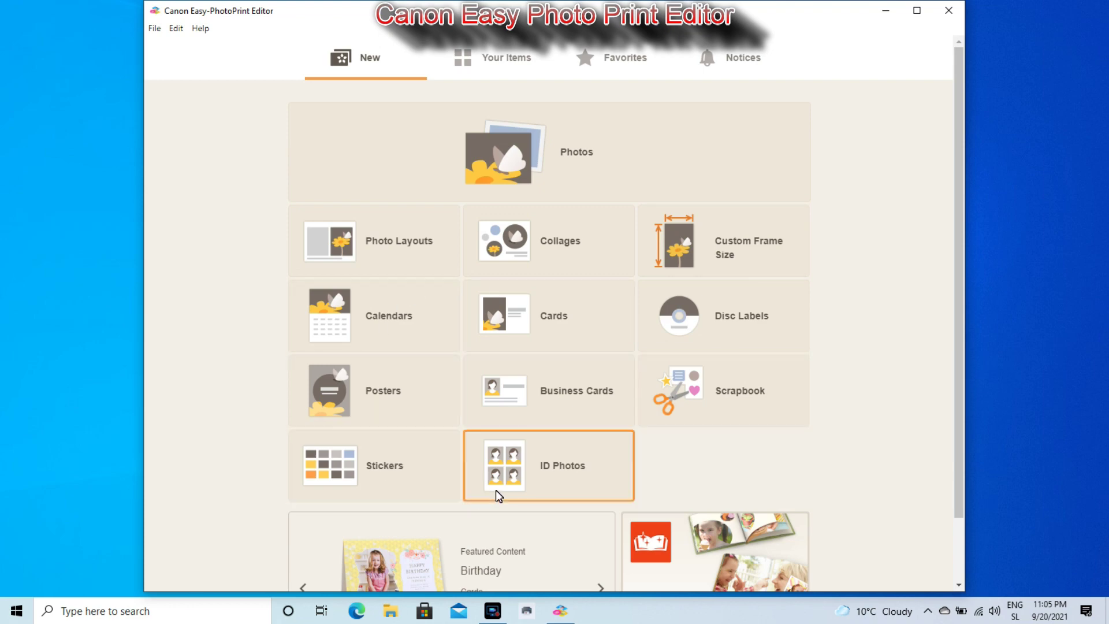
{"action": "left_click", "coordinate": [512, 476]}
{"action": "left_click", "coordinate": [467, 341]}
{"action": "left_click", "coordinate": [451, 258]}
{"action": "left_click", "coordinate": [693, 547]}
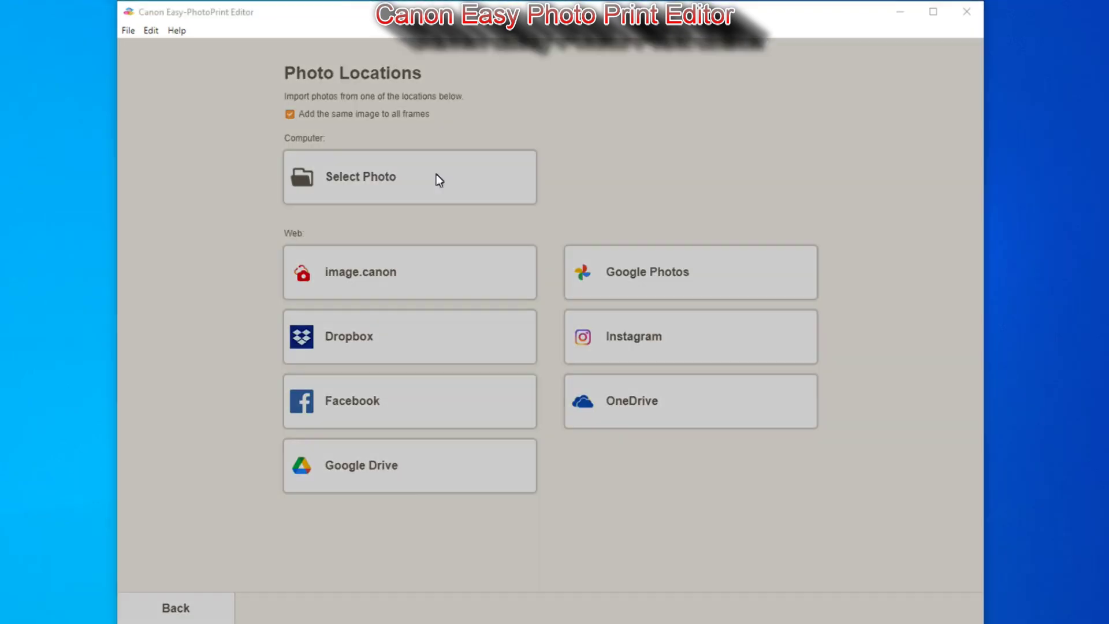
Step: Load the portrait photo from the computer, crop it and accept the six-photo layout
{"action": "left_click", "coordinate": [435, 179]}
{"action": "left_click", "coordinate": [556, 144]}
{"action": "left_click", "coordinate": [578, 350]}
{"action": "left_click", "coordinate": [549, 425]}
{"action": "double_click", "coordinate": [404, 382]}
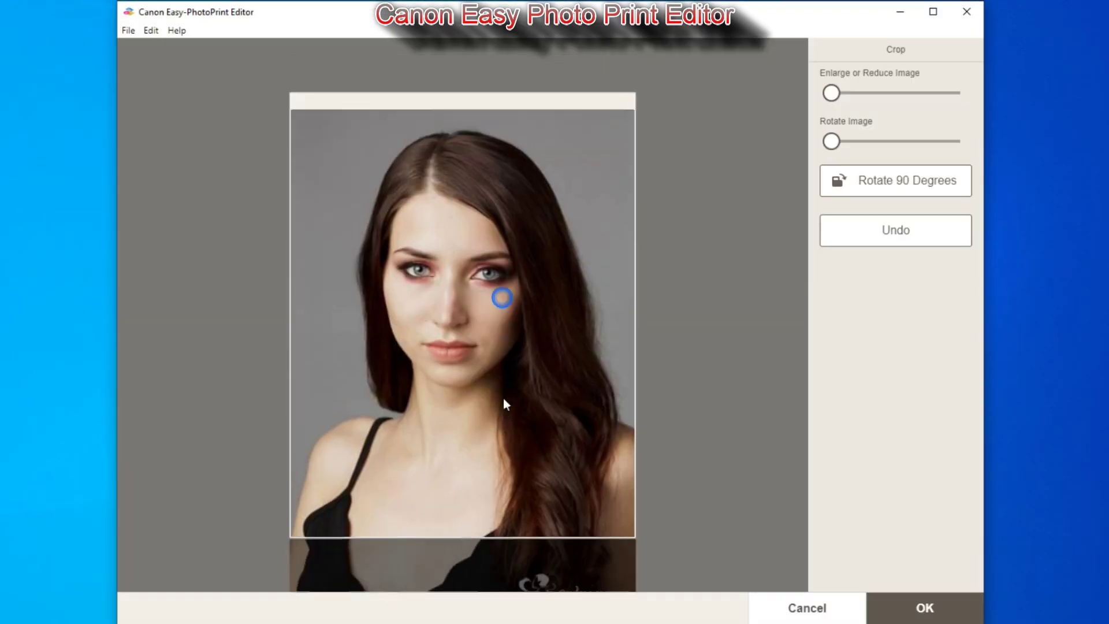
{"action": "left_click", "coordinate": [918, 606]}
{"action": "left_click", "coordinate": [918, 607]}
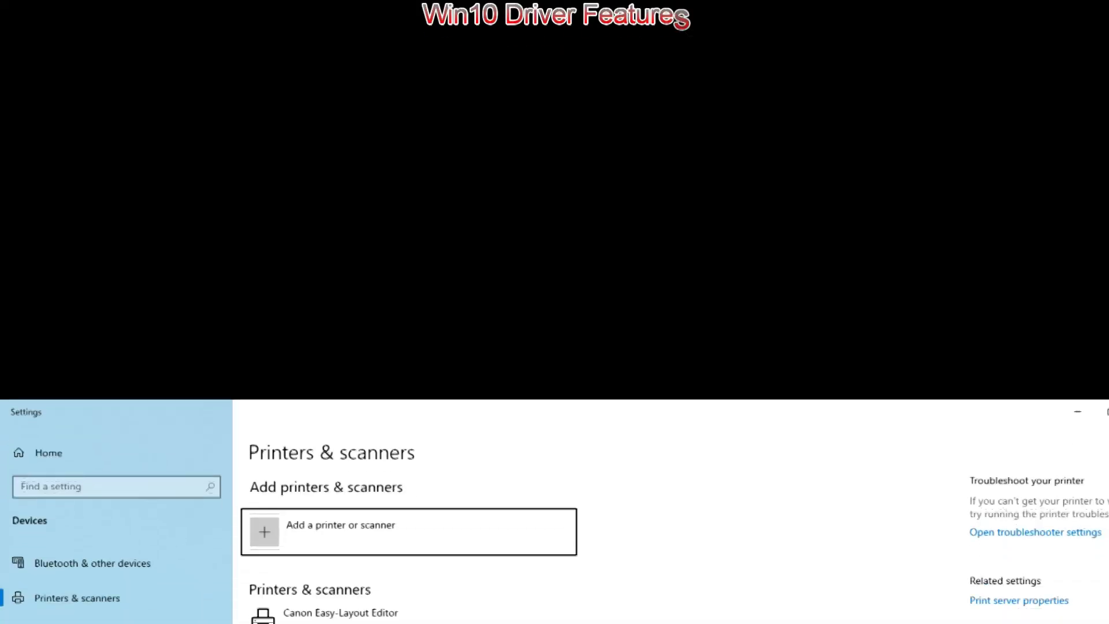
Step: Open the Canon G600 series management page and its printing preferences
{"action": "left_click", "coordinate": [288, 527]}
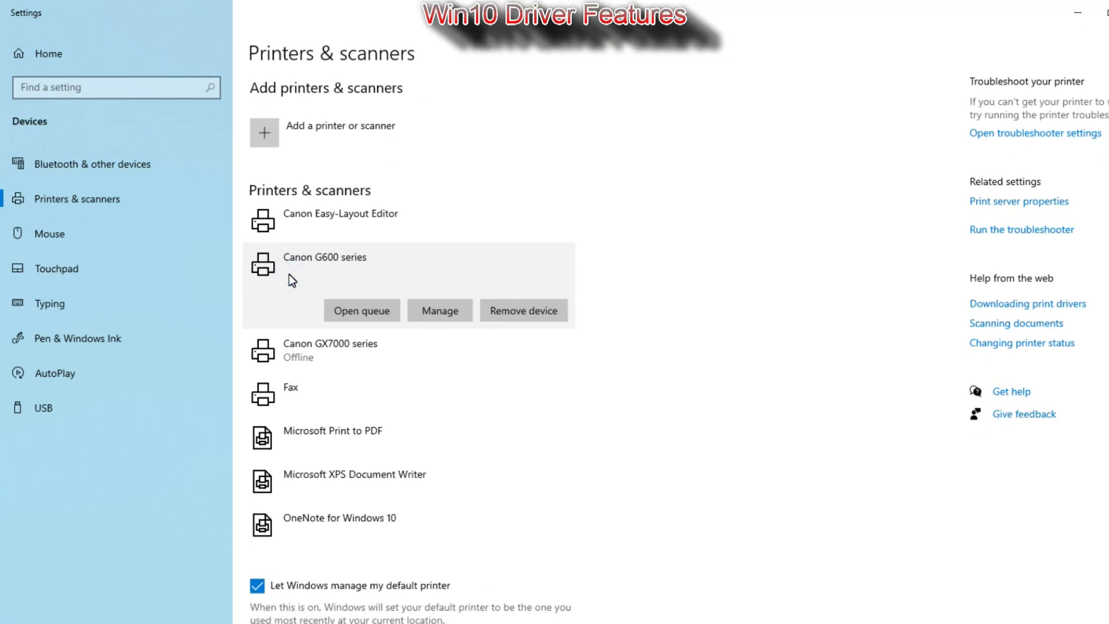
{"action": "left_click", "coordinate": [439, 313]}
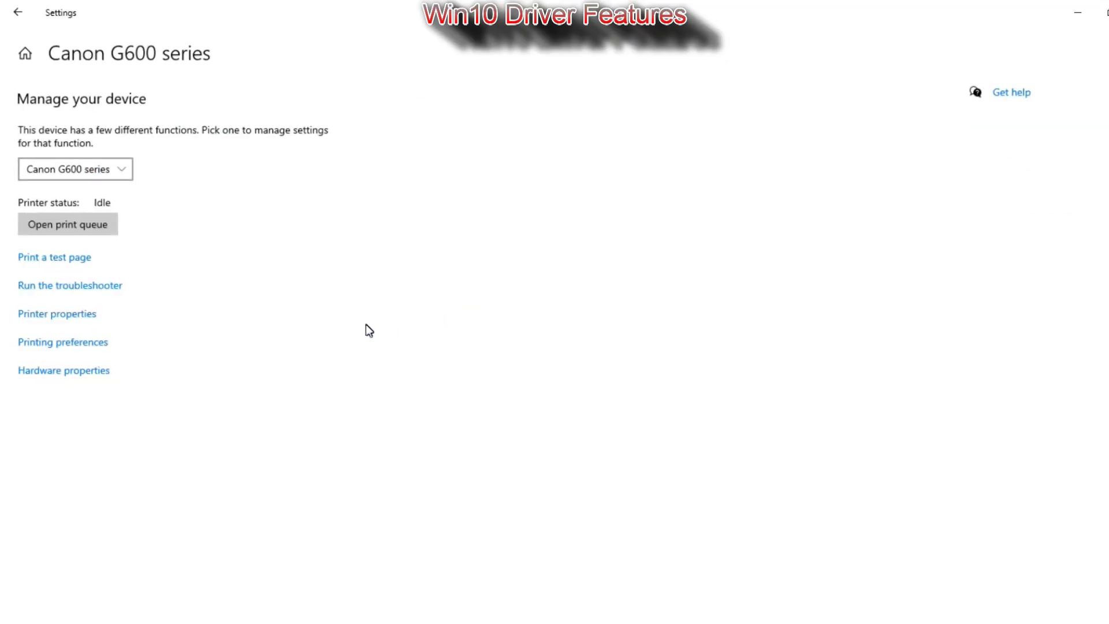
{"action": "left_click", "coordinate": [77, 342]}
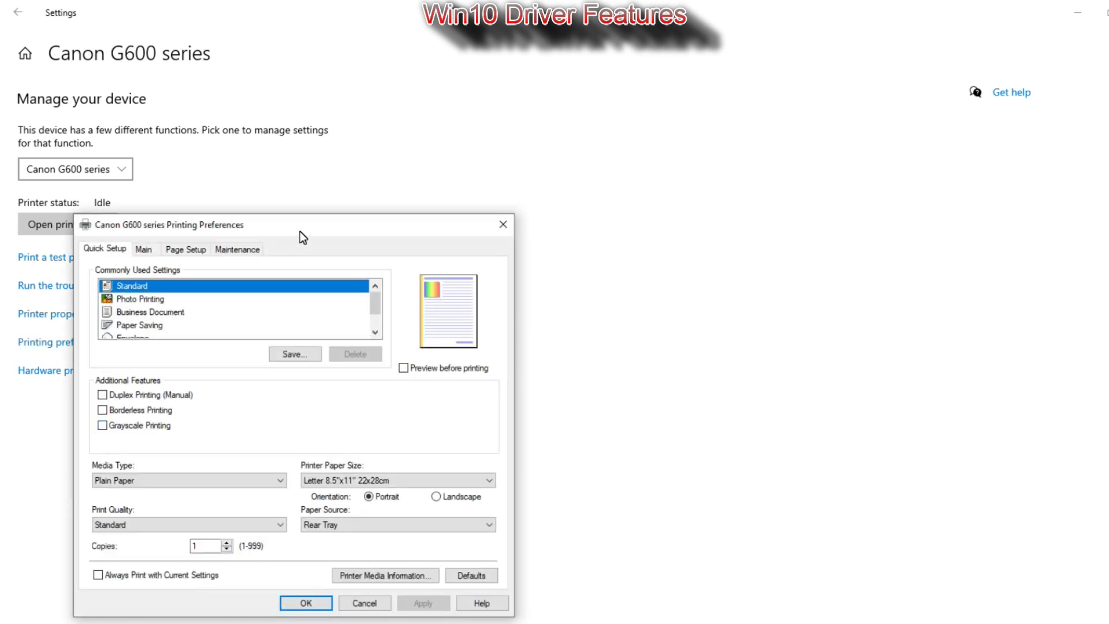
Step: Try the Duplex, Borderless and Grayscale options, leaving all three turned off
{"action": "left_click_drag", "start_coordinate": [299, 231], "coordinate": [624, 140]}
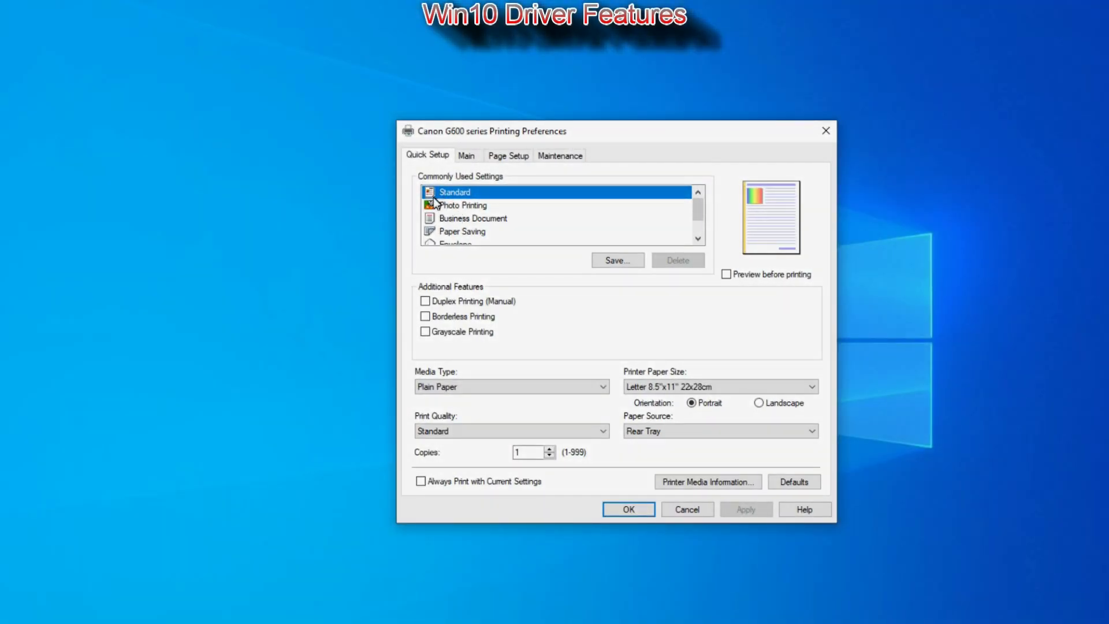
{"action": "left_click", "coordinate": [424, 301]}
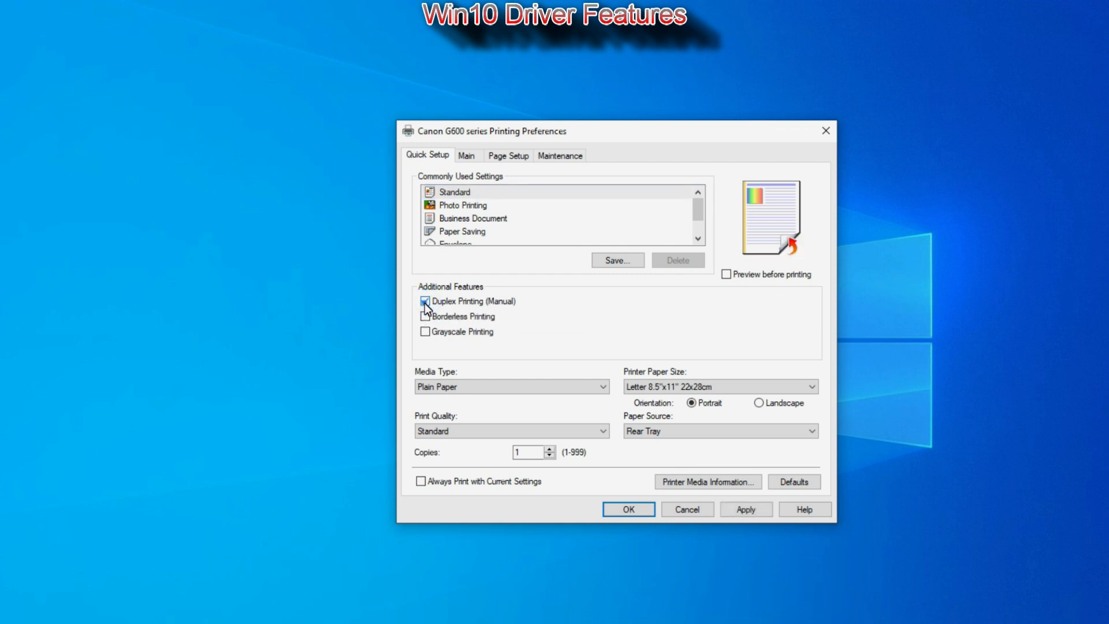
{"action": "left_click", "coordinate": [424, 302]}
{"action": "left_click", "coordinate": [425, 317]}
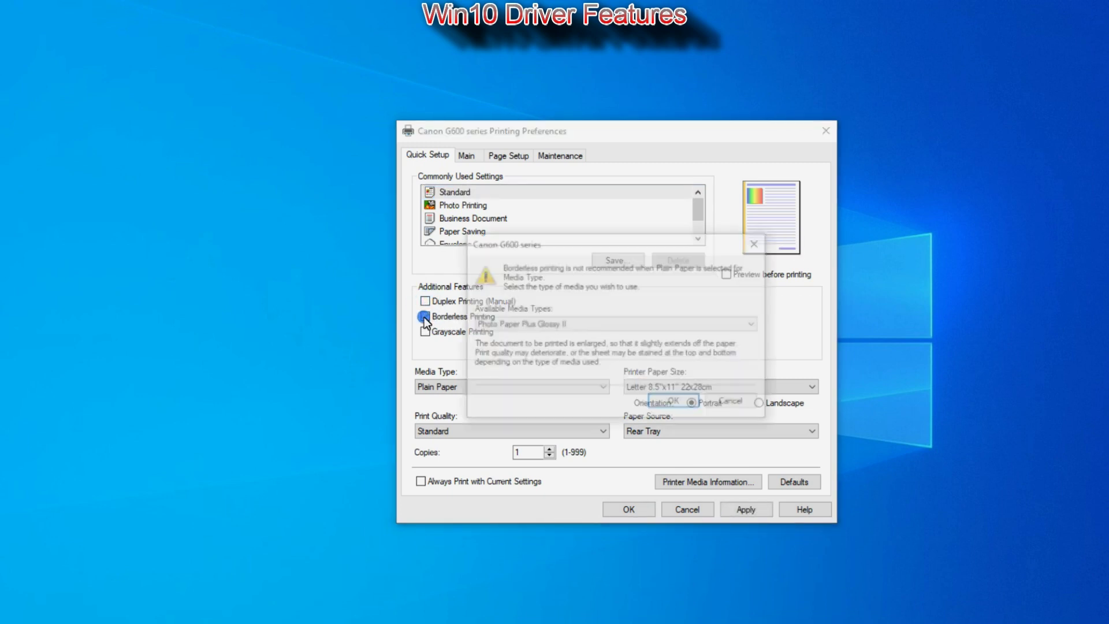
{"action": "left_click", "coordinate": [613, 327]}
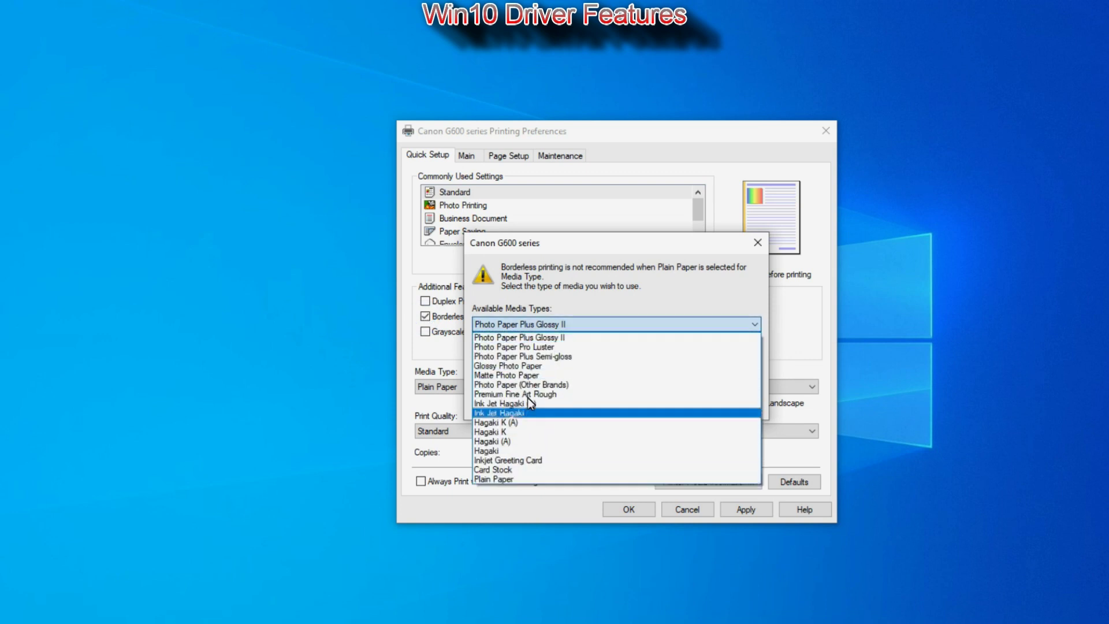
{"action": "left_click", "coordinate": [755, 242]}
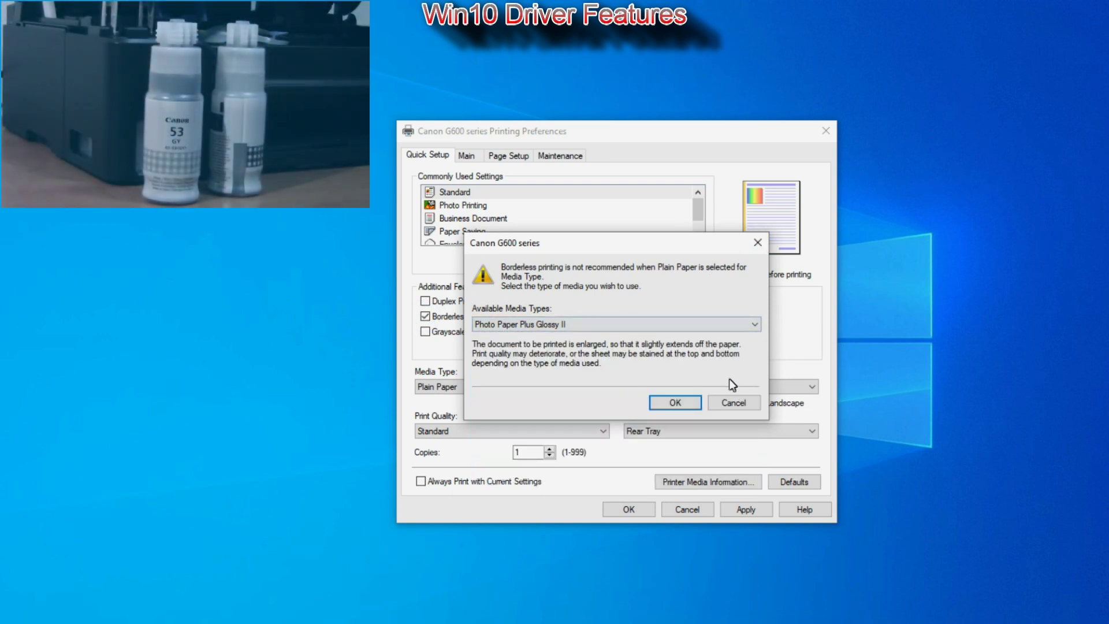
{"action": "left_click", "coordinate": [732, 403]}
{"action": "left_click", "coordinate": [426, 331]}
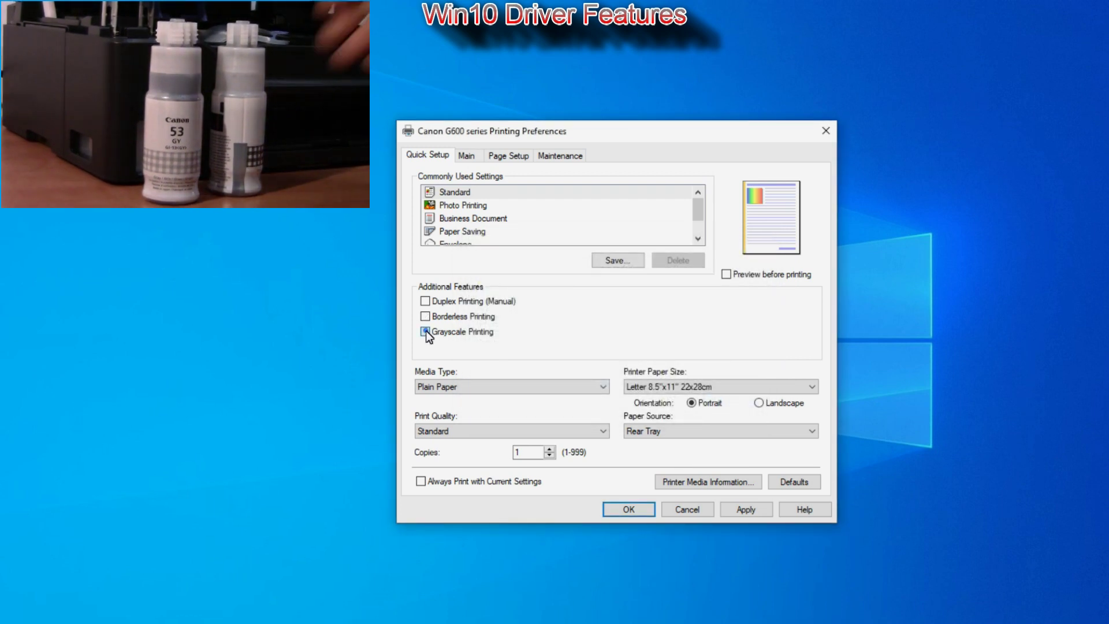
{"action": "left_click", "coordinate": [425, 330]}
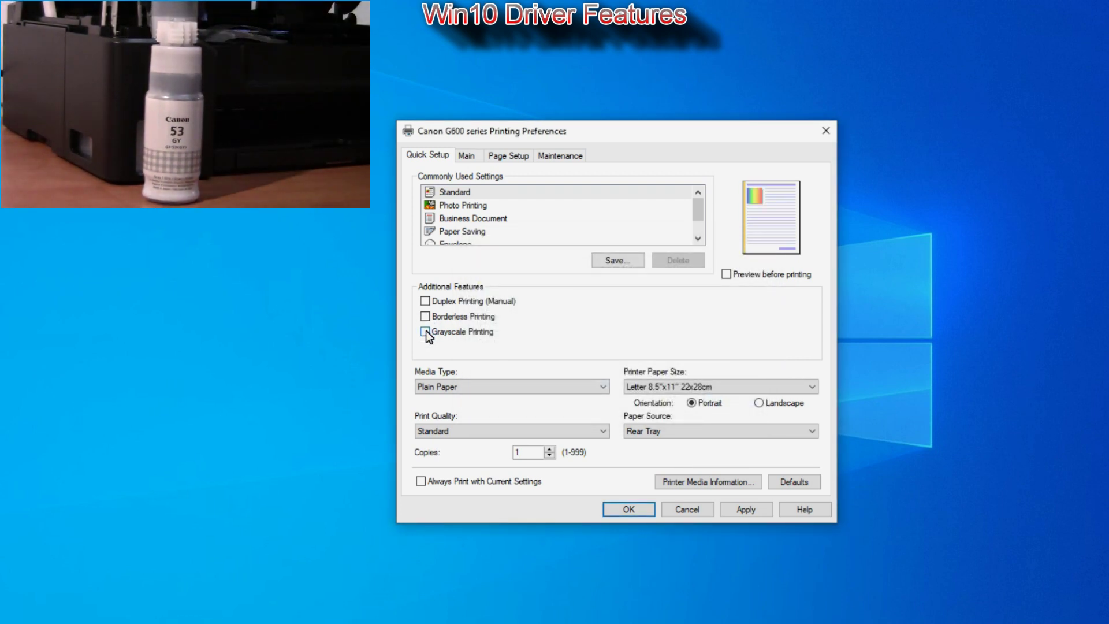
Step: Browse the Media Type and Paper Size lists and abandon a custom paper size, ending on Main
{"action": "left_click", "coordinate": [501, 389]}
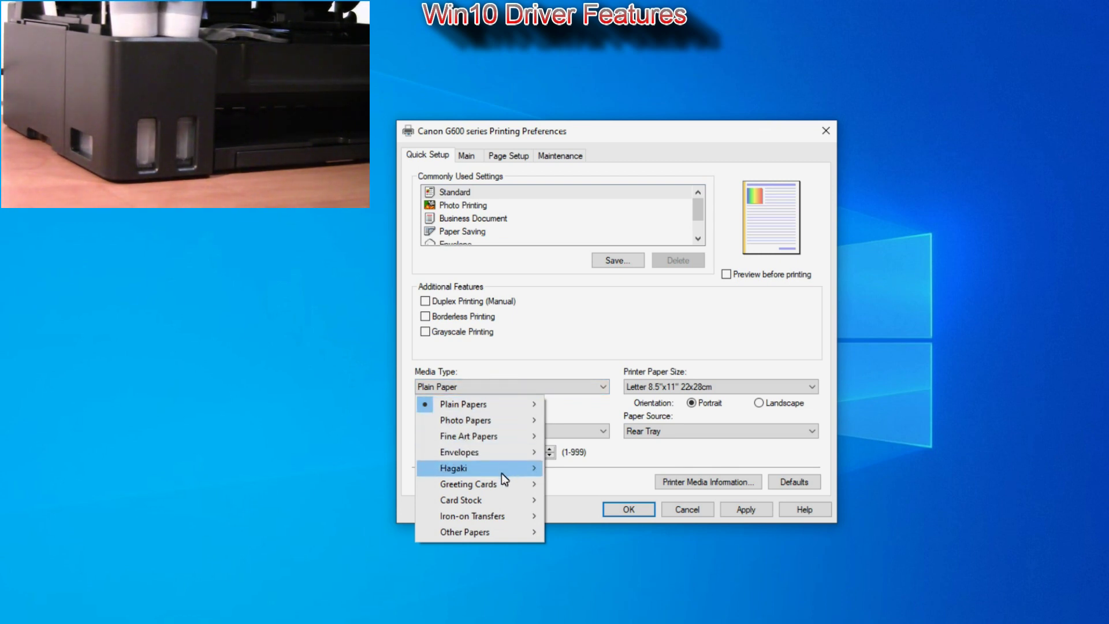
{"action": "mouse_move", "coordinate": [498, 515]}
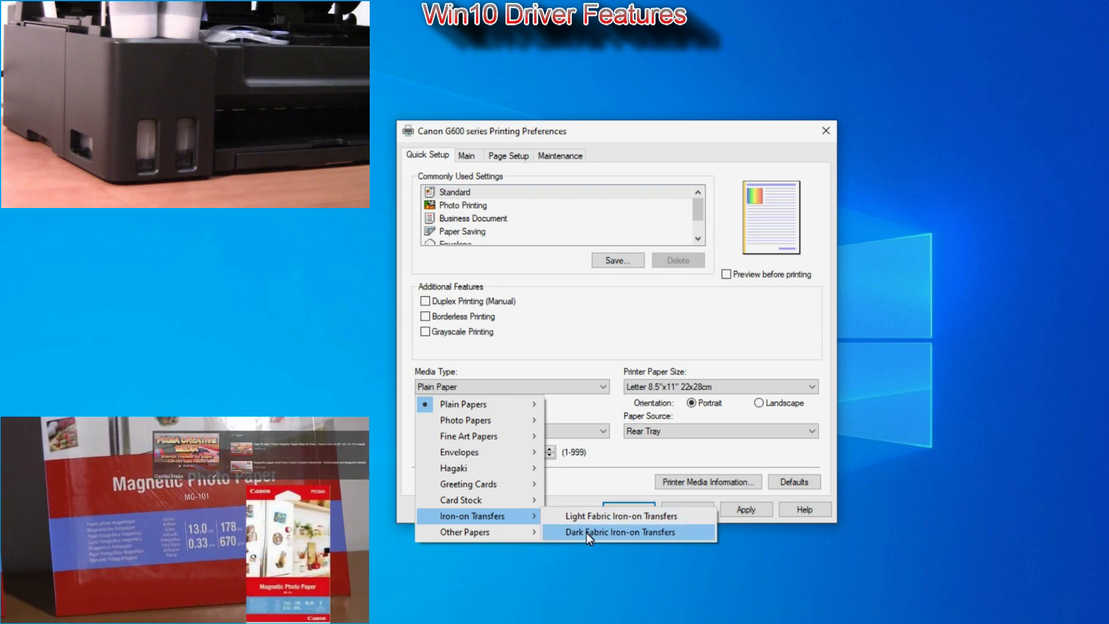
{"action": "left_click", "coordinate": [627, 326]}
{"action": "left_click", "coordinate": [647, 386]}
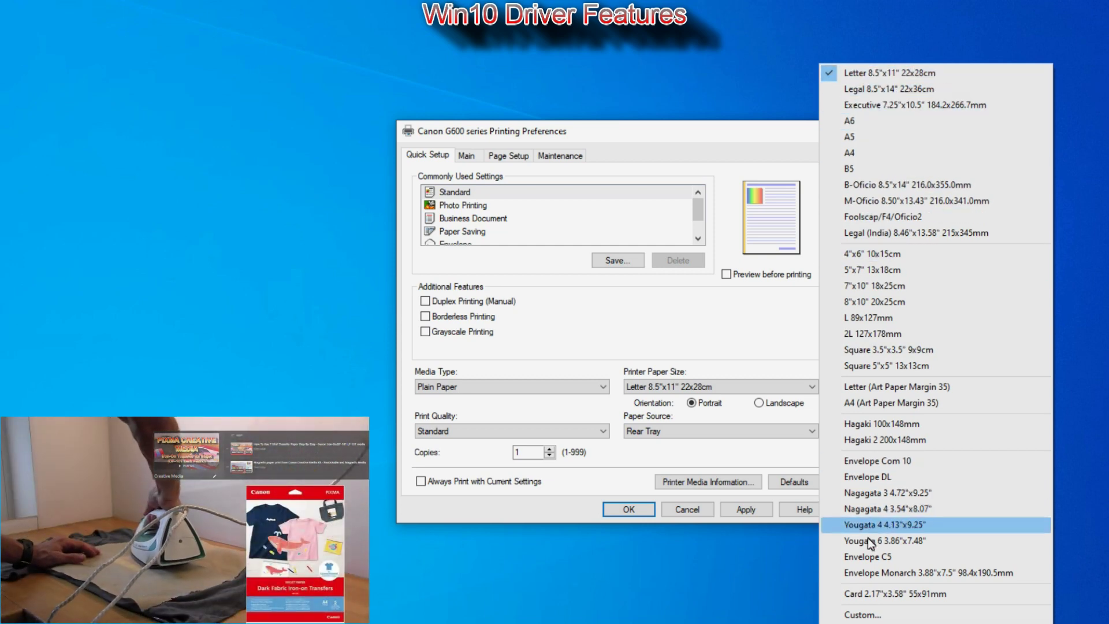
{"action": "left_click", "coordinate": [864, 615]}
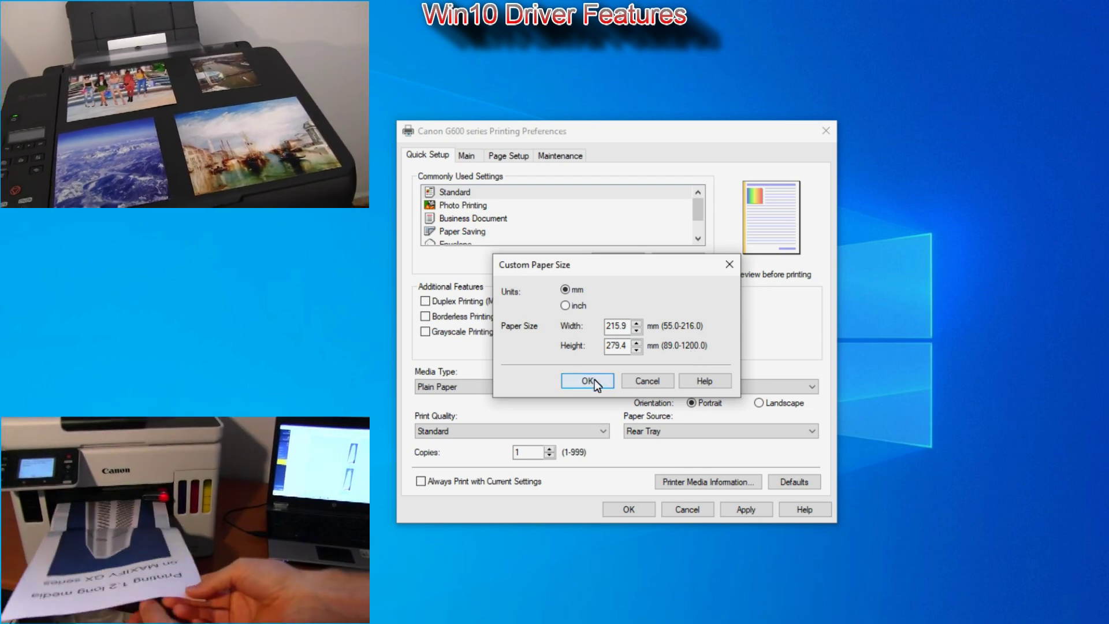
{"action": "left_click", "coordinate": [638, 380]}
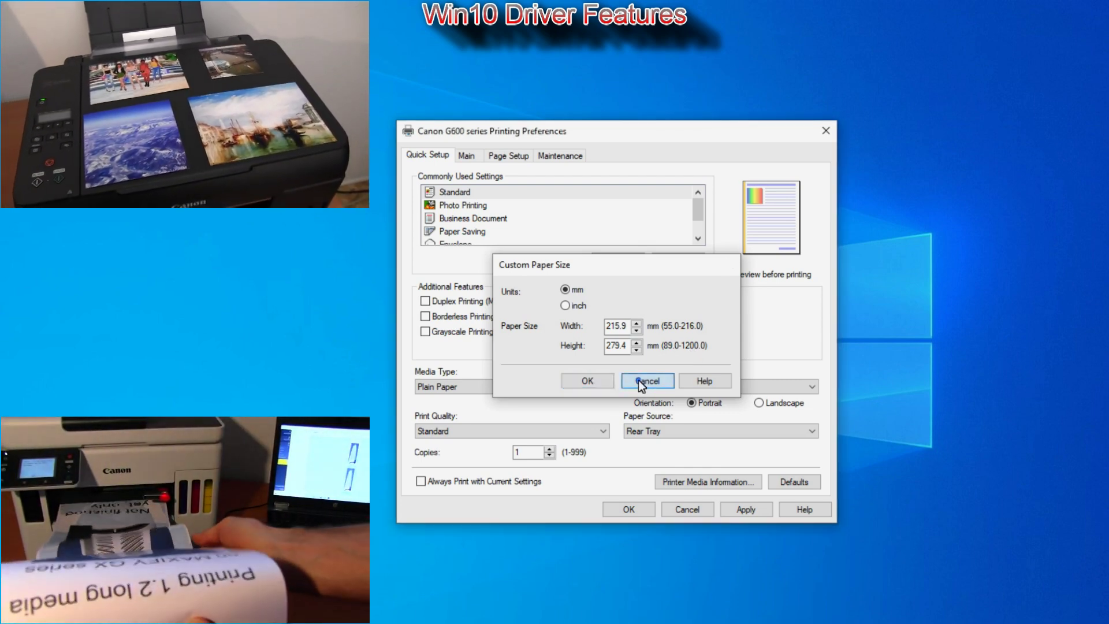
{"action": "left_click", "coordinate": [466, 157]}
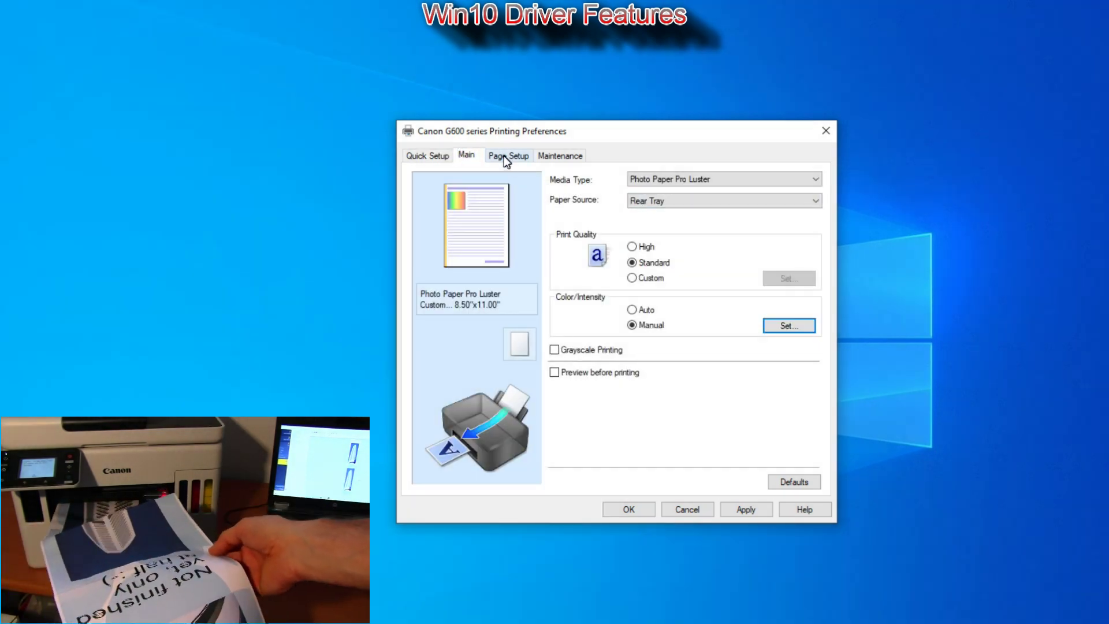
Step: Go through Page Setup to the Maintenance tab and open Maintenance and Preferences
{"action": "left_click", "coordinate": [505, 156]}
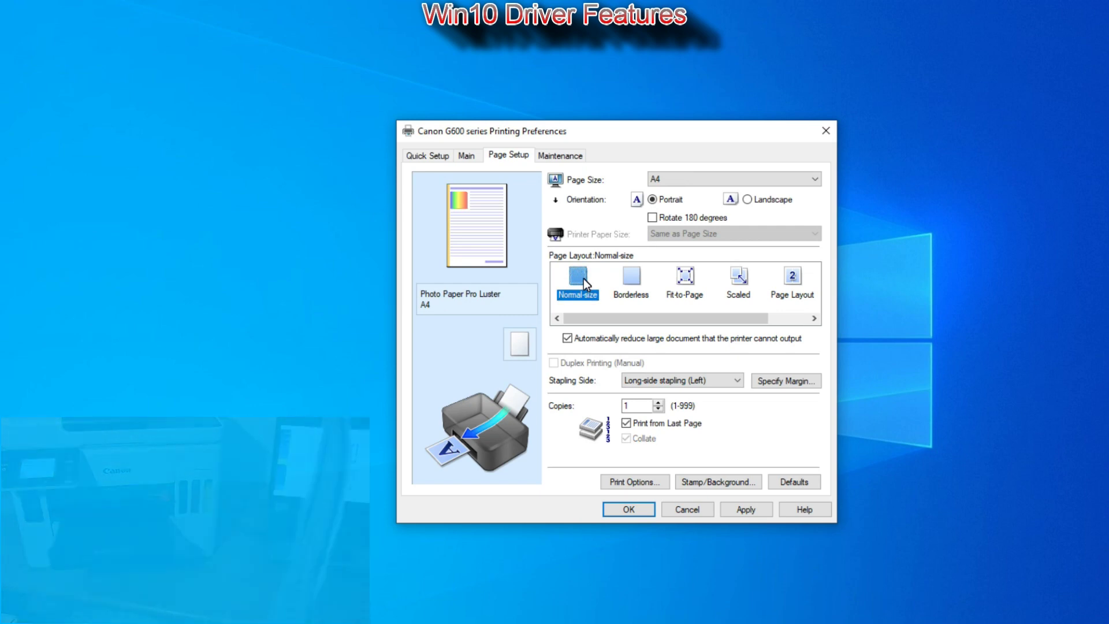
{"action": "left_click", "coordinate": [563, 154]}
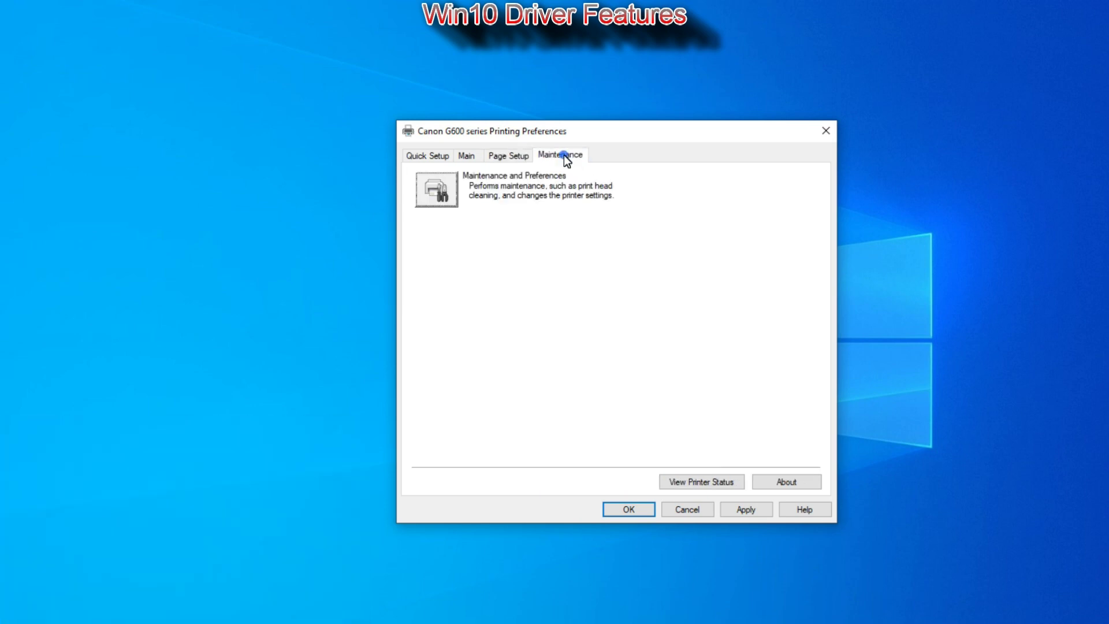
{"action": "left_click", "coordinate": [442, 194]}
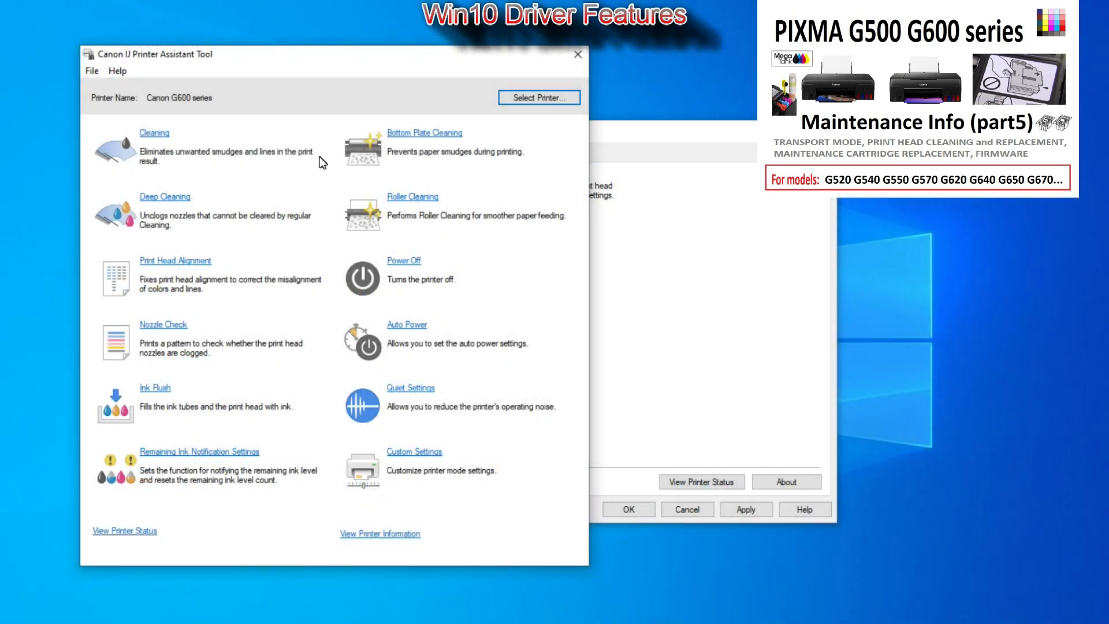
Step: Cancel the power-off prompt and review Auto Power settings, leaving auto power on at Disable
{"action": "left_click", "coordinate": [408, 265]}
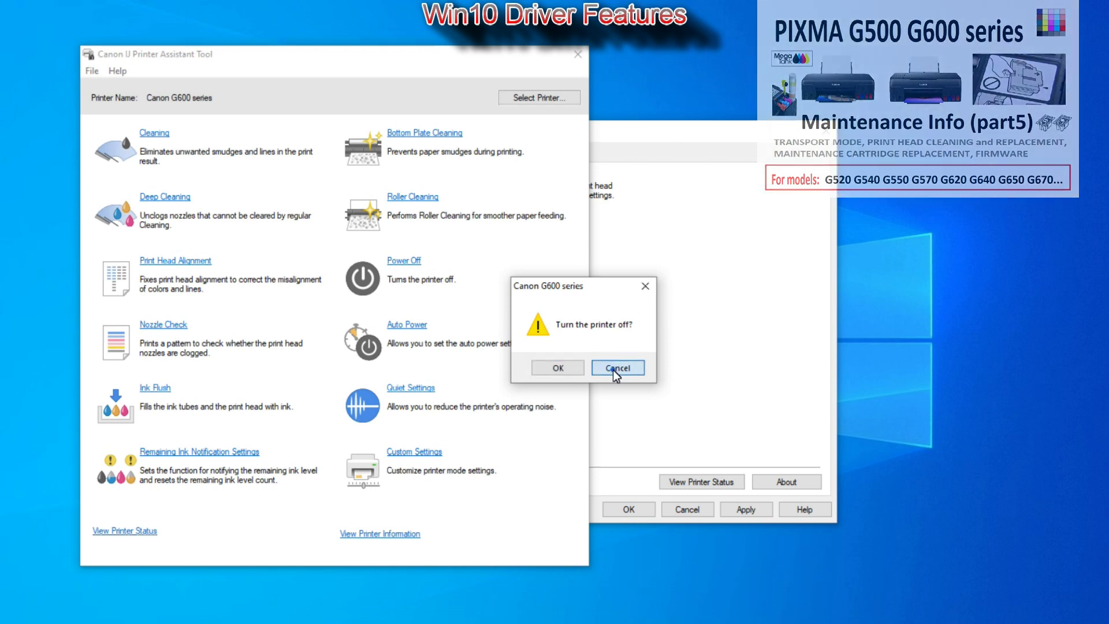
{"action": "left_click", "coordinate": [616, 368]}
{"action": "left_click", "coordinate": [405, 325]}
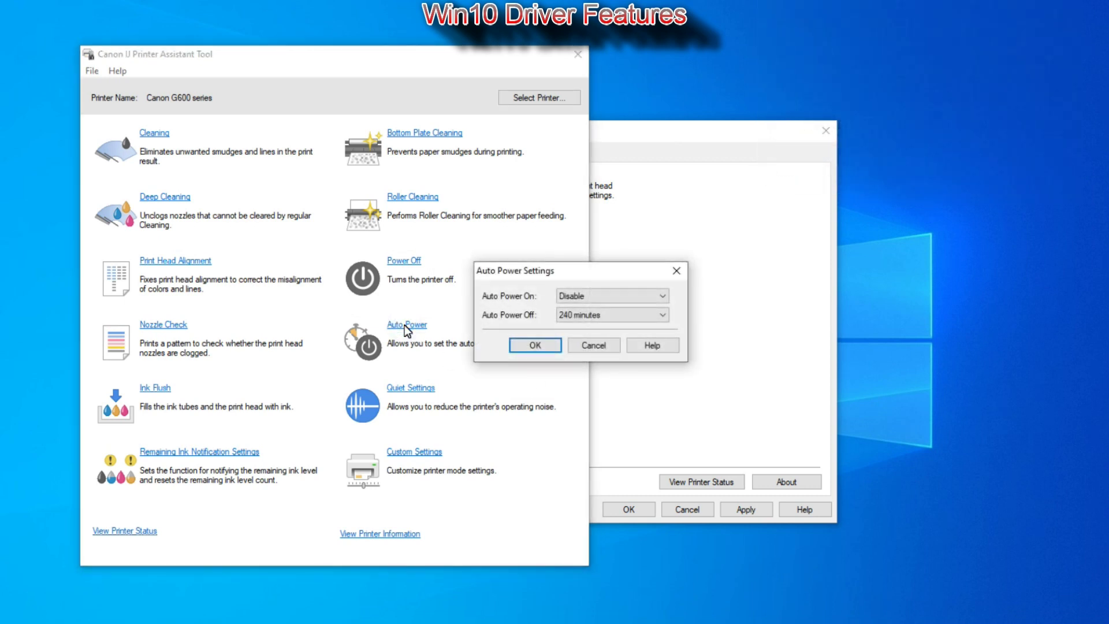
{"action": "left_click", "coordinate": [655, 296]}
{"action": "left_click", "coordinate": [654, 296]}
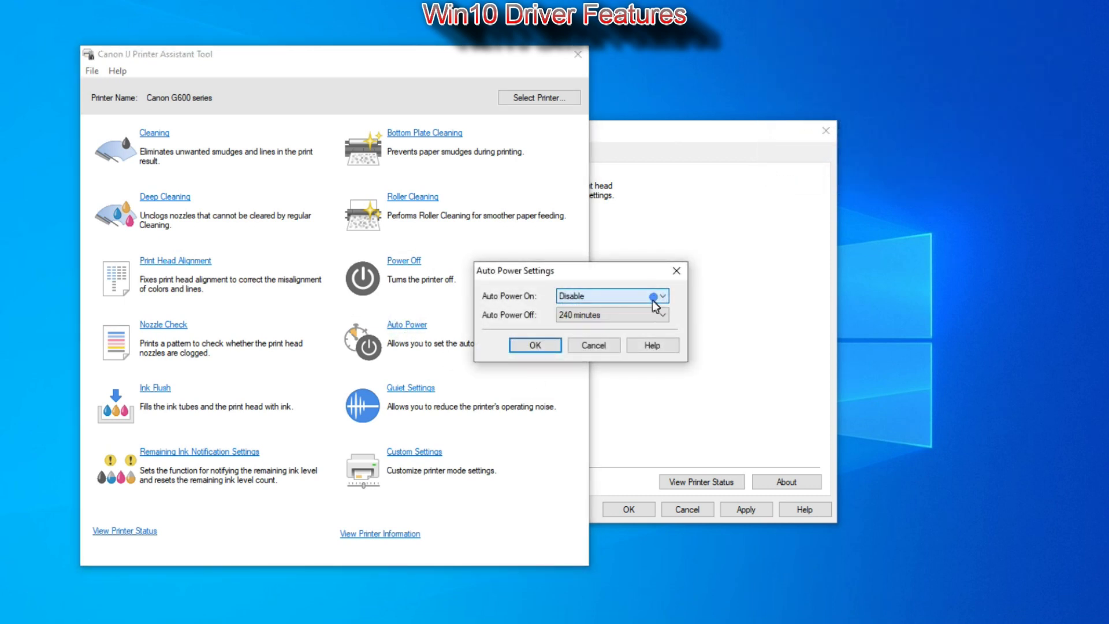
{"action": "left_click", "coordinate": [651, 315]}
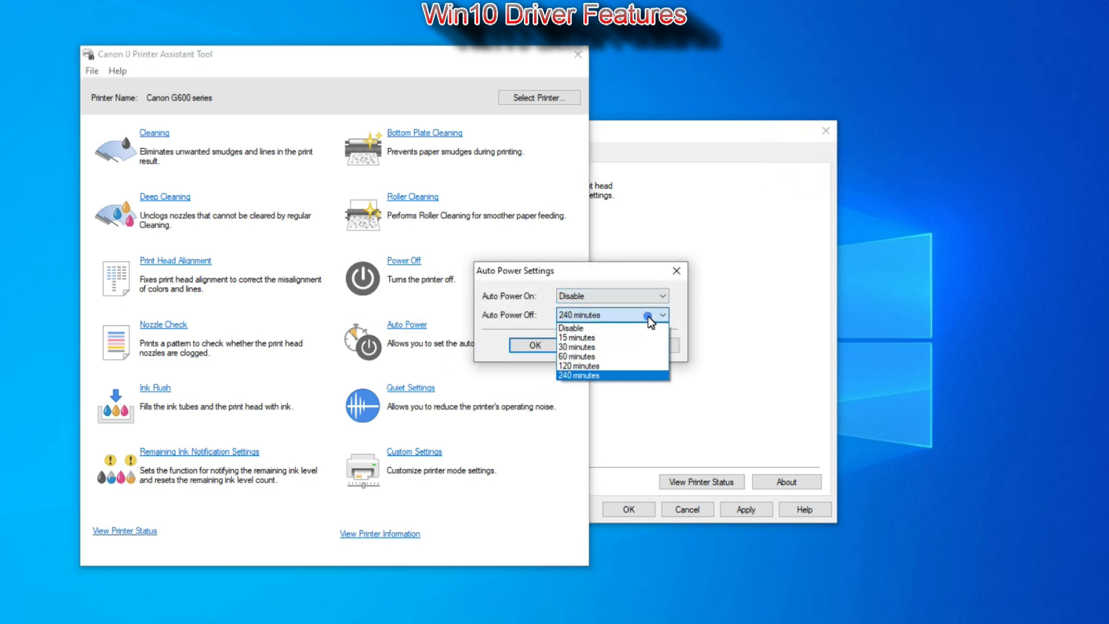
{"action": "left_click", "coordinate": [675, 275]}
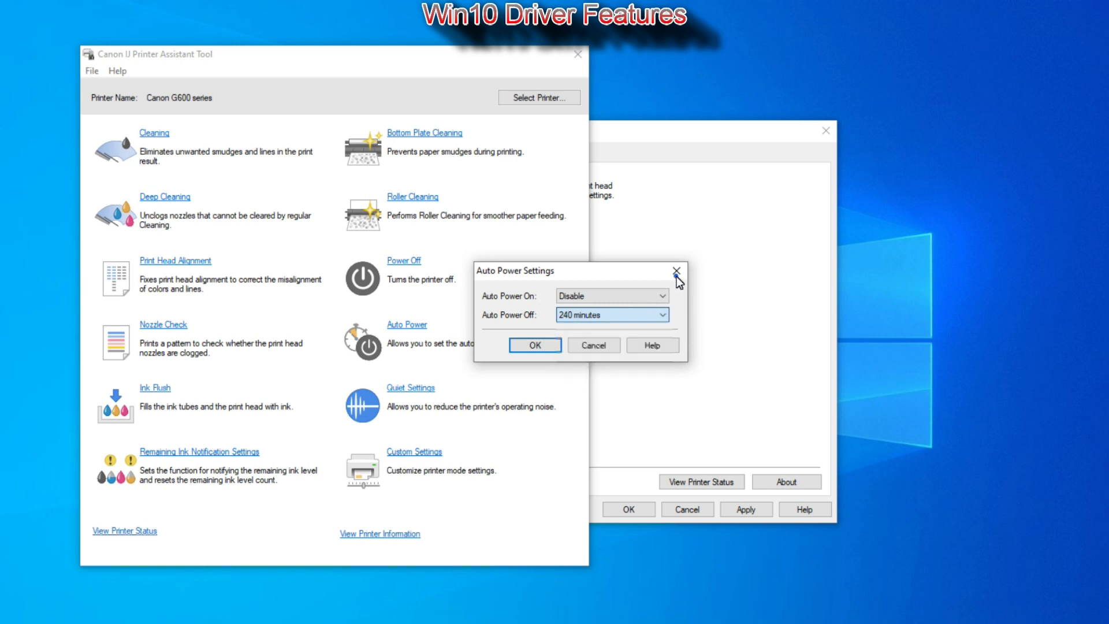
Step: Review timed Quiet Mode without saving, then close the IJ Printer Assistant Tool
{"action": "left_click", "coordinate": [396, 392]}
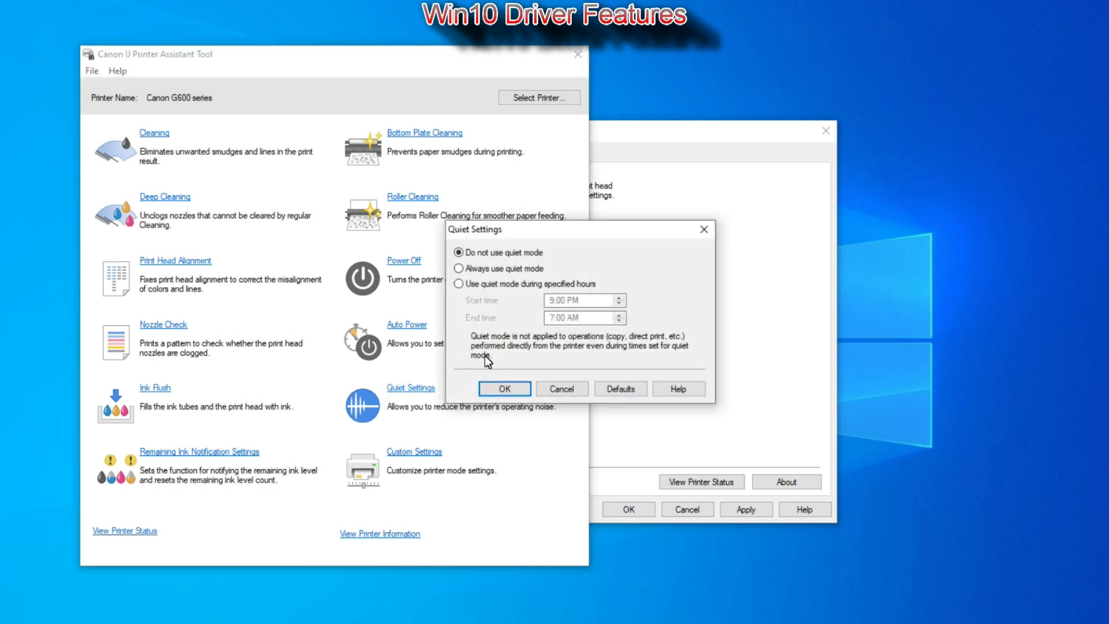
{"action": "left_click", "coordinate": [492, 285]}
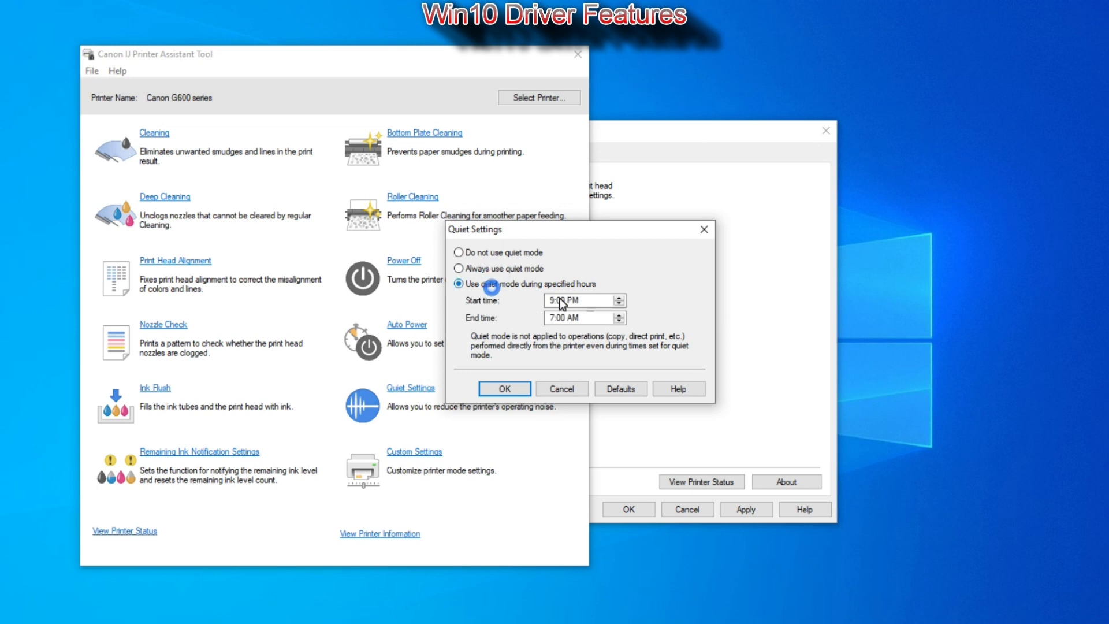
{"action": "left_click", "coordinate": [573, 390]}
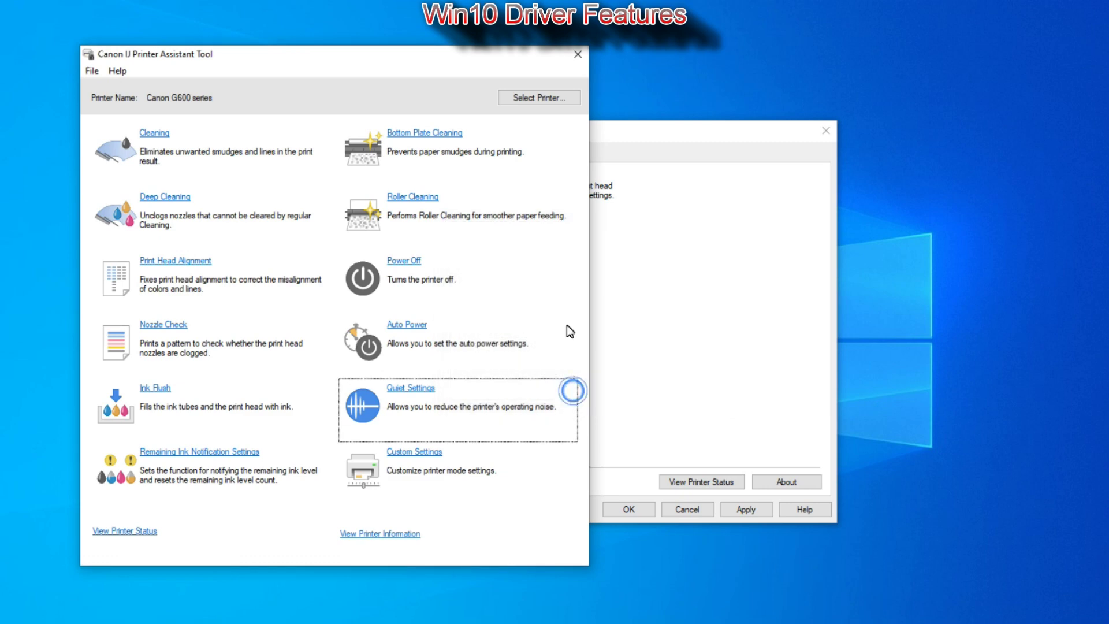
{"action": "left_click", "coordinate": [577, 55]}
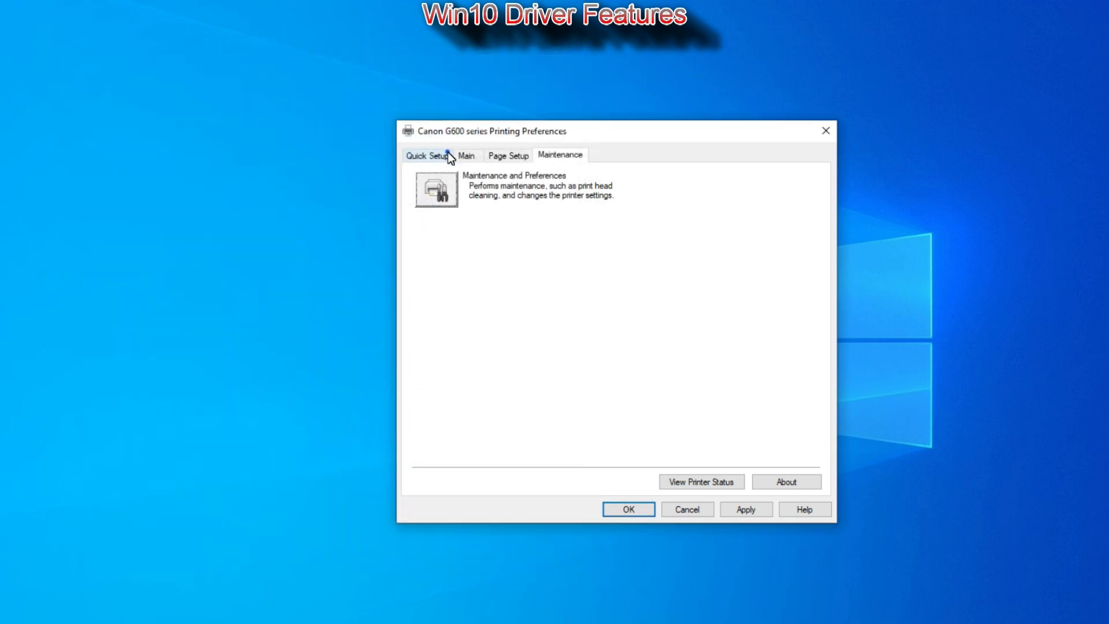
{"action": "left_click", "coordinate": [427, 155]}
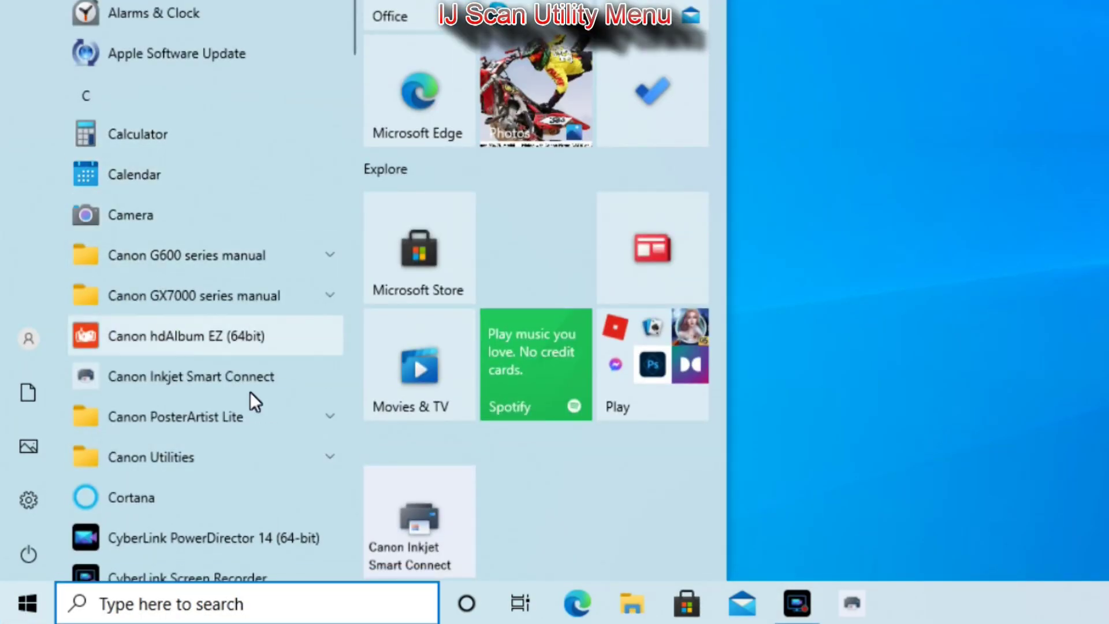
Step: Launch IJ Scan Utility from the Canon Utilities Start menu folder and move its window aside
{"action": "left_click", "coordinate": [230, 460]}
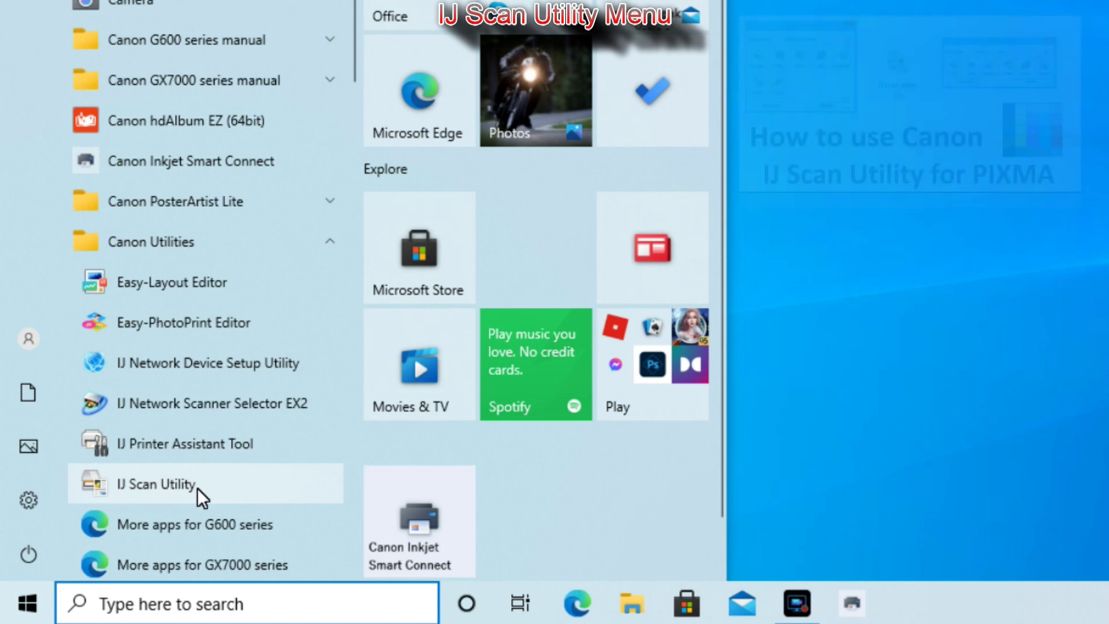
{"action": "left_click", "coordinate": [196, 488]}
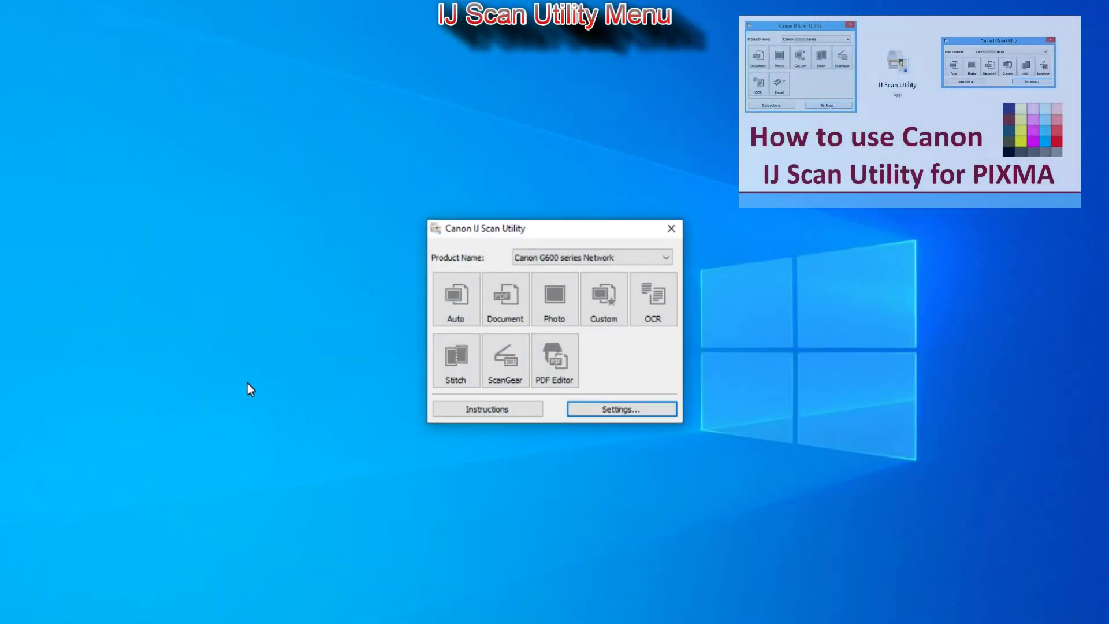
{"action": "left_click_drag", "start_coordinate": [589, 231], "coordinate": [221, 96]}
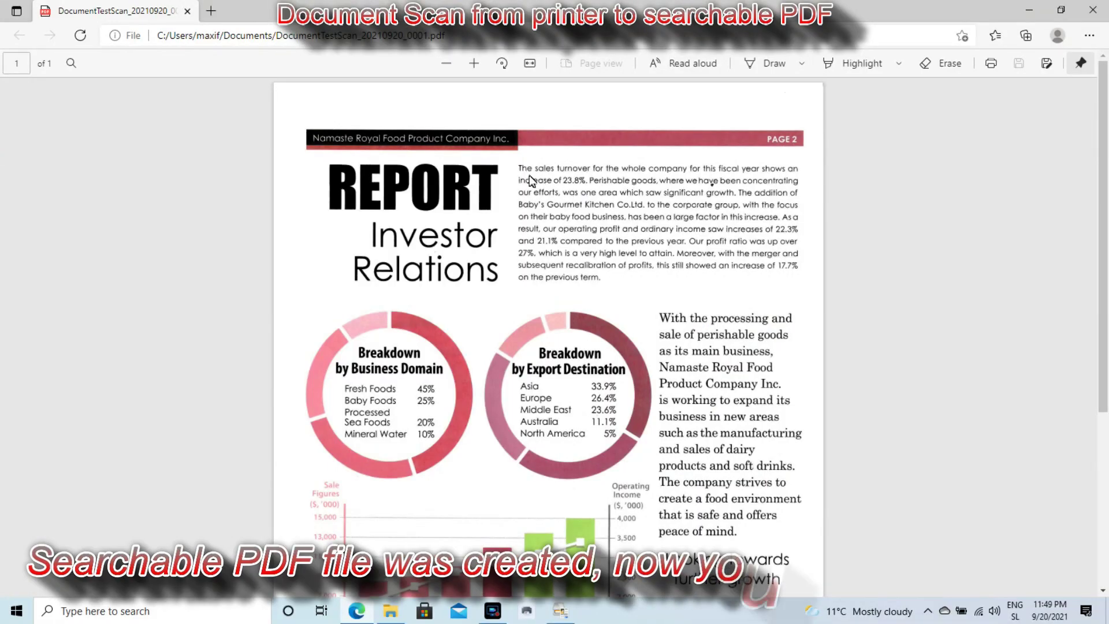
Step: Highlight the report's opening paragraph in green
{"action": "left_click_drag", "start_coordinate": [517, 168], "coordinate": [694, 256]}
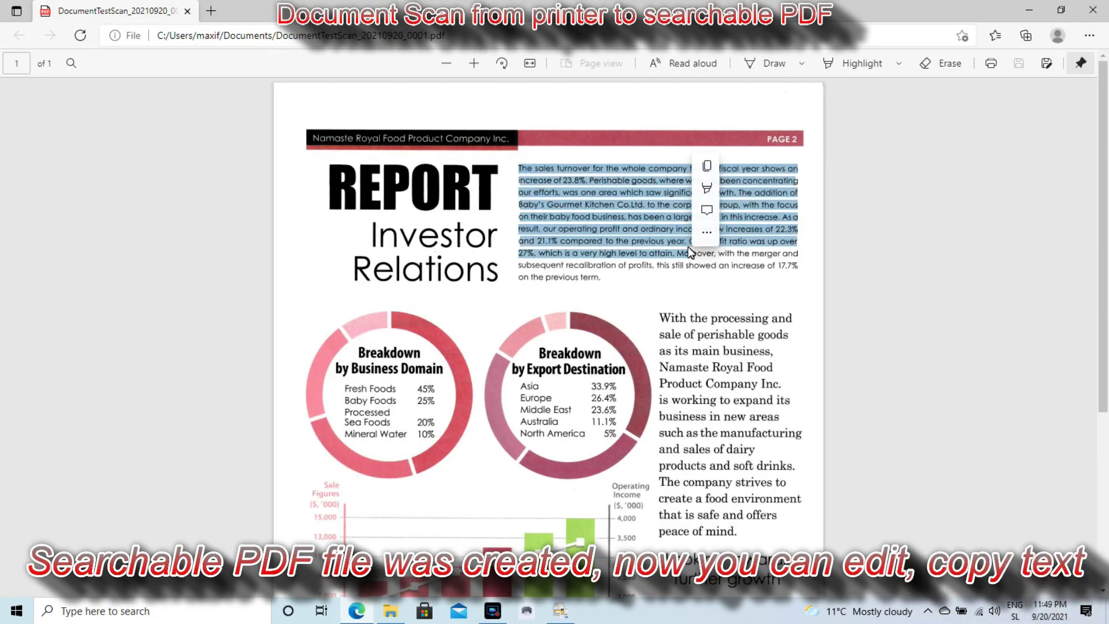
{"action": "mouse_move", "coordinate": [791, 185]}
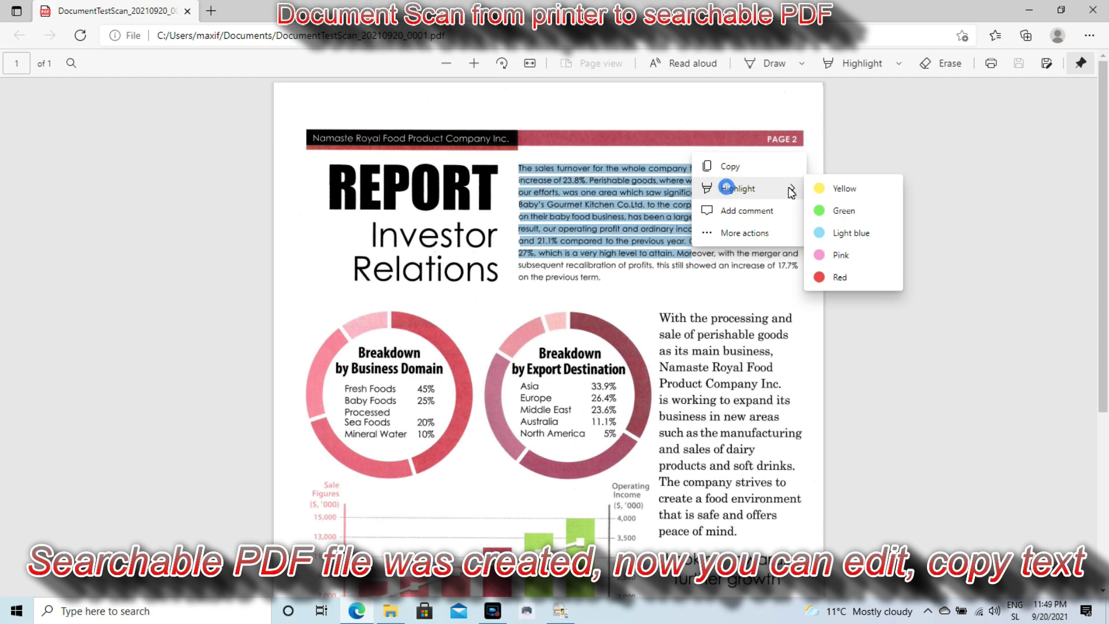
{"action": "left_click", "coordinate": [834, 209]}
Step: Have the PDF read aloud and lower the speaker volume to 13
{"action": "key", "text": "ctrl+shift+u"}
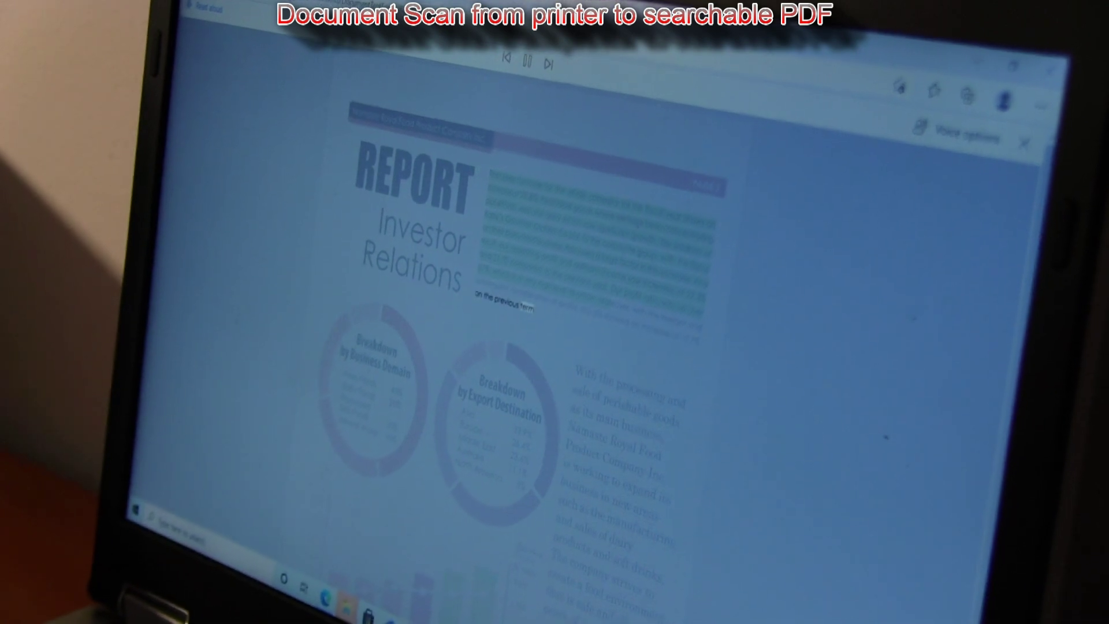
{"action": "key", "text": "XF86AudioLowerVolume"}
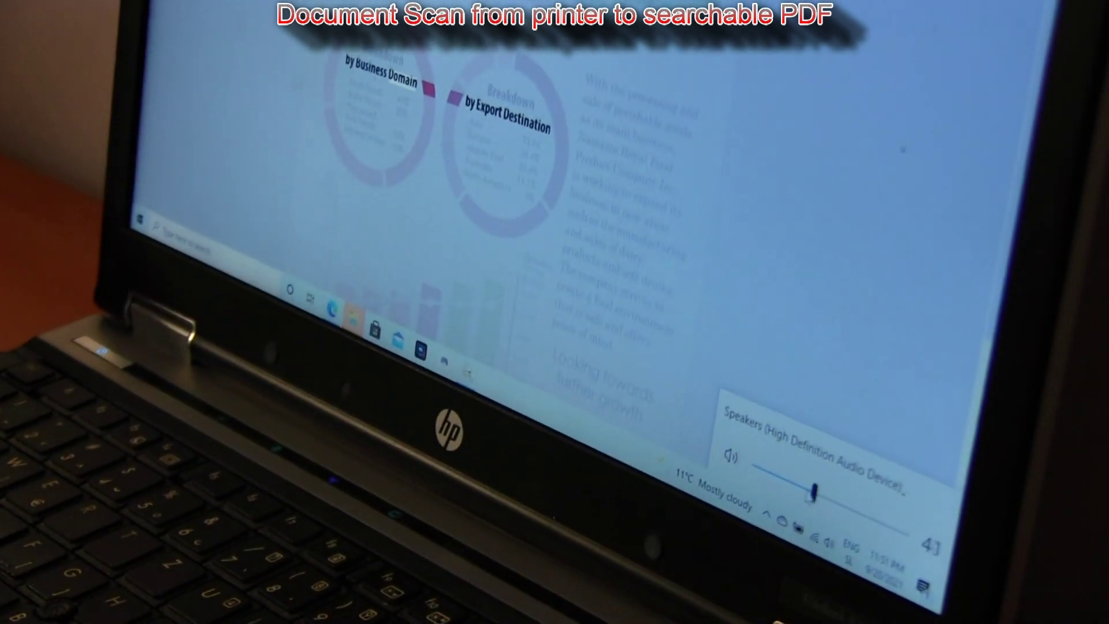
{"action": "left_click_drag", "start_coordinate": [812, 494], "coordinate": [752, 475]}
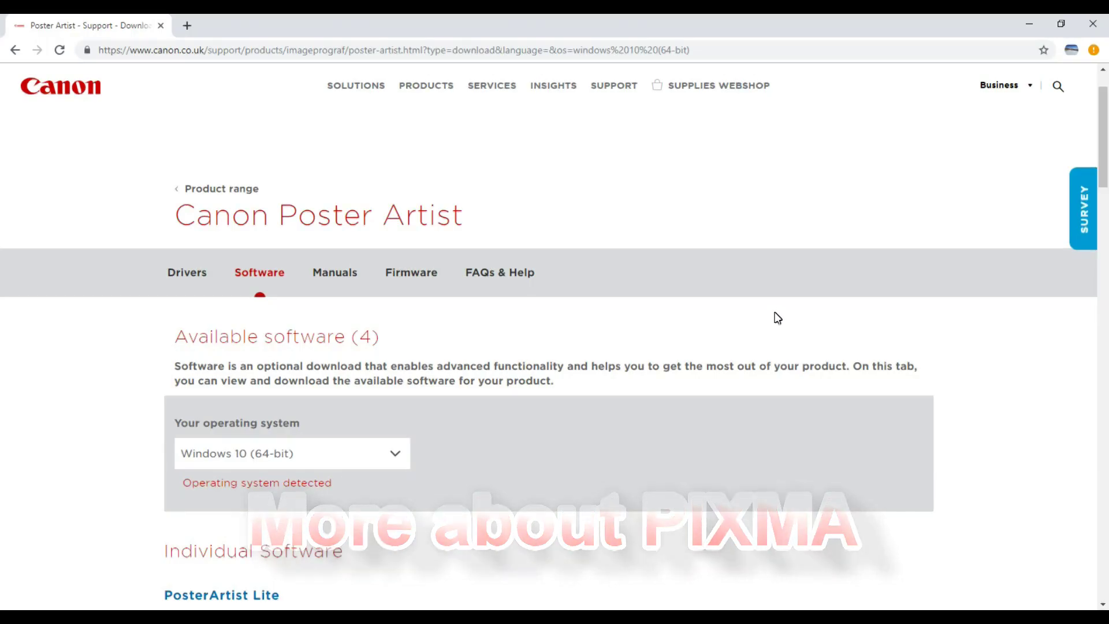
Step: Download PosterArtist Lite from Canon's support page and install it with the Complete setup
{"action": "scroll", "coordinate": [688, 321], "scroll_direction": "down", "scroll_amount": 6}
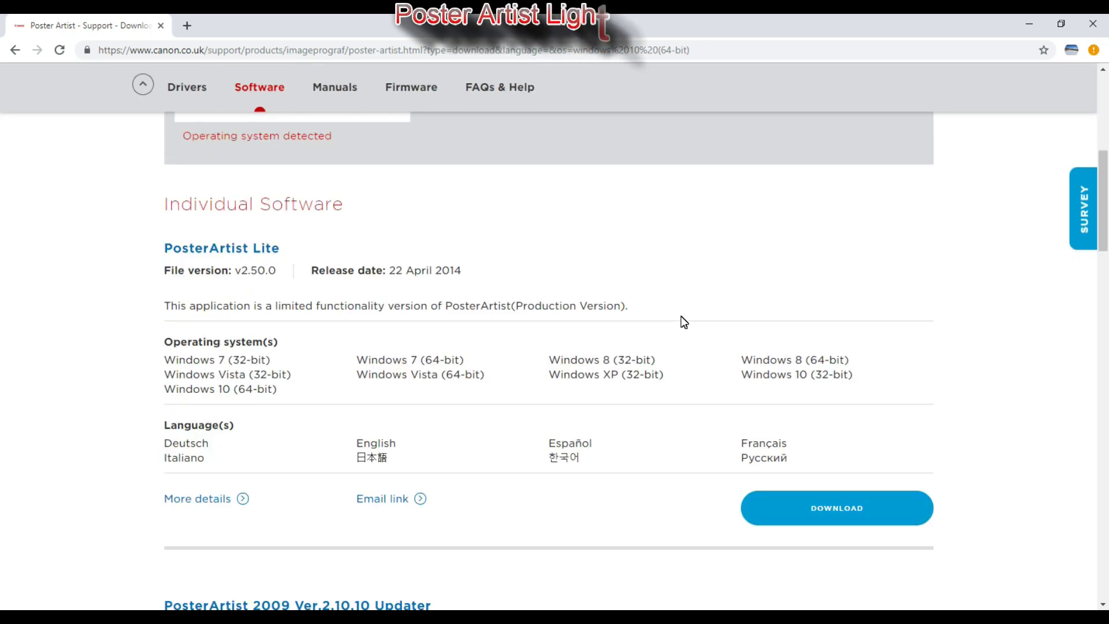
{"action": "left_click", "coordinate": [833, 503]}
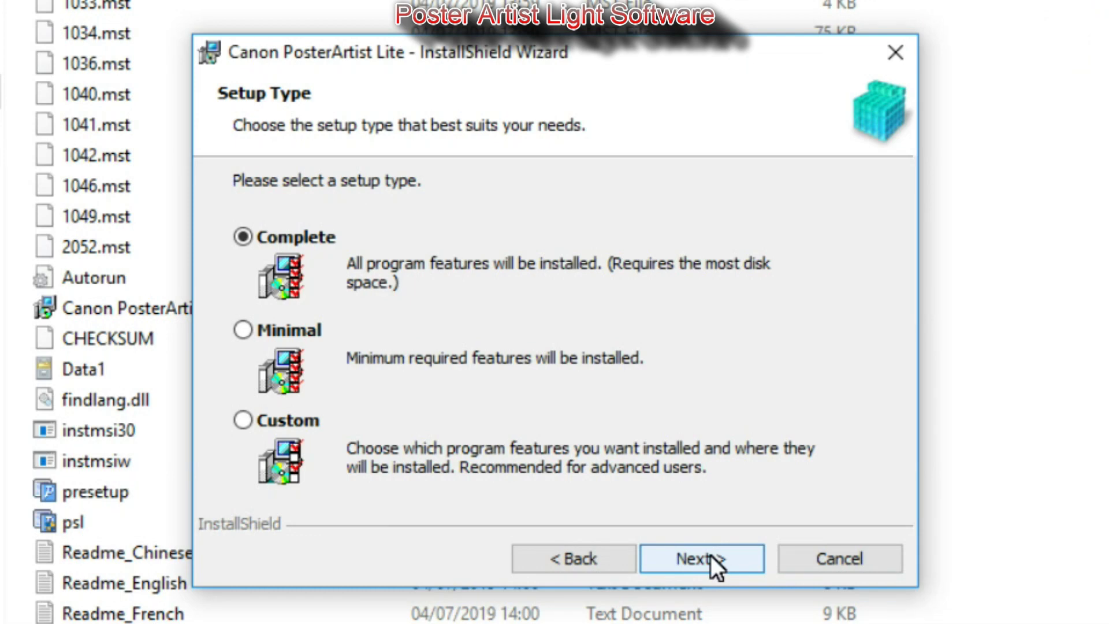
{"action": "left_click", "coordinate": [710, 555]}
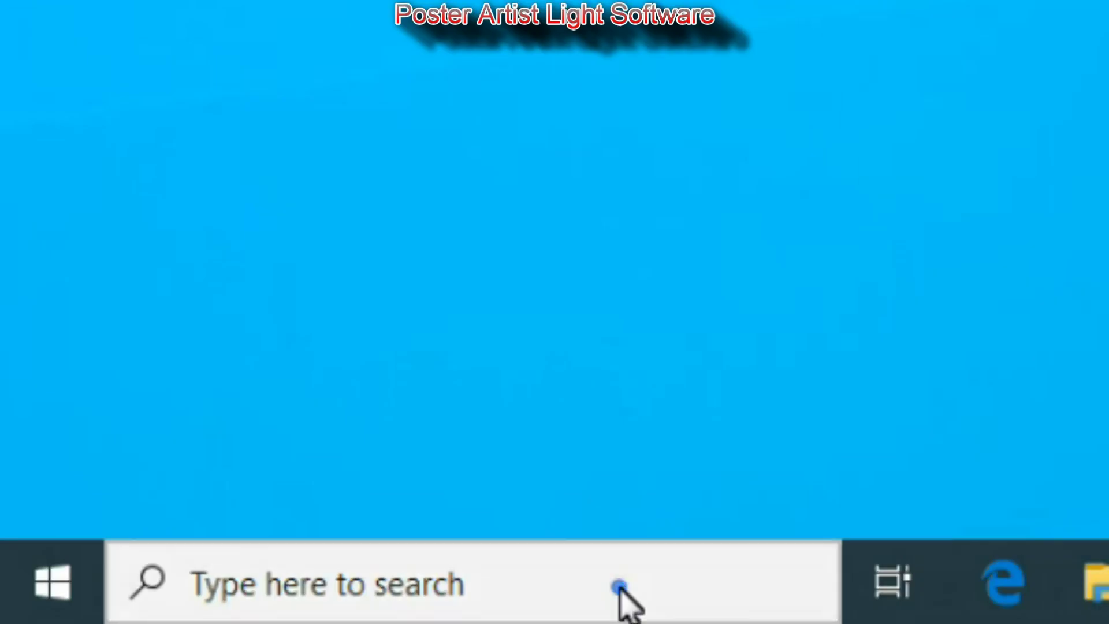
Step: Launch PosterArtist Lite by searching 'poster' and scroll down toward the Food & Beverages templates
{"action": "left_click", "coordinate": [620, 589]}
{"action": "type", "text": "poster"}
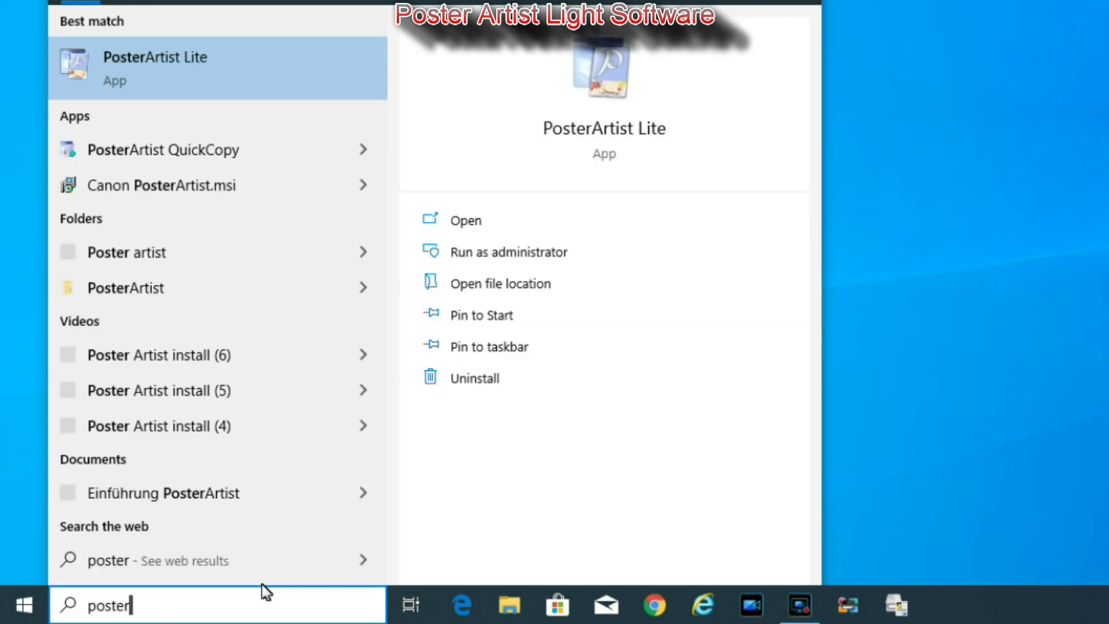
{"action": "key", "text": "Return"}
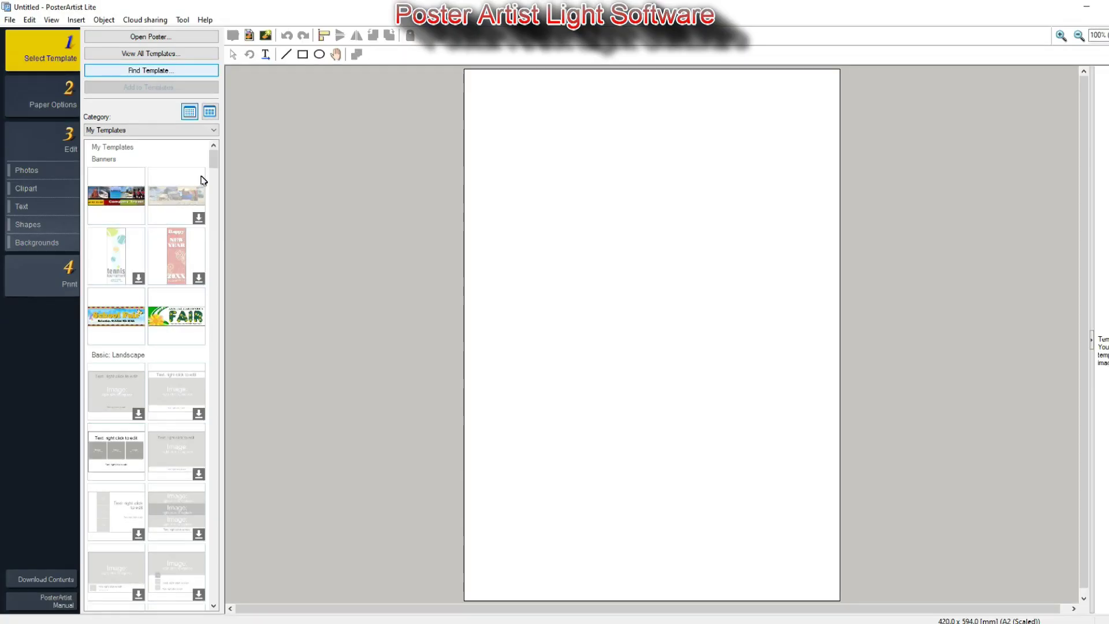
{"action": "scroll", "coordinate": [203, 181], "scroll_direction": "down", "scroll_amount": 15}
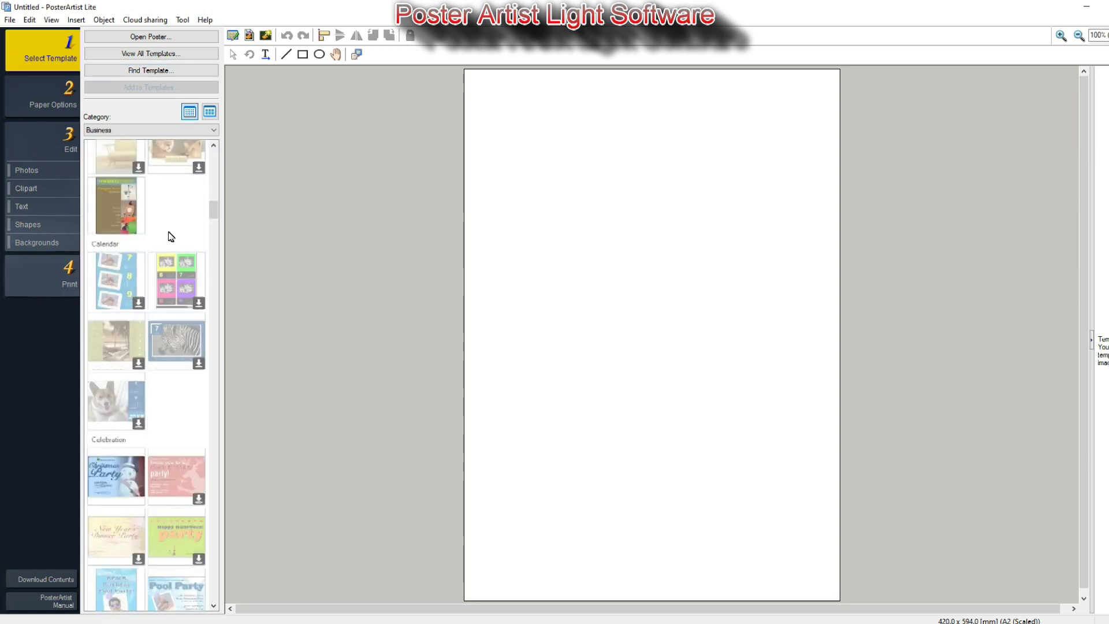
{"action": "scroll", "coordinate": [171, 237], "scroll_direction": "down", "scroll_amount": 10}
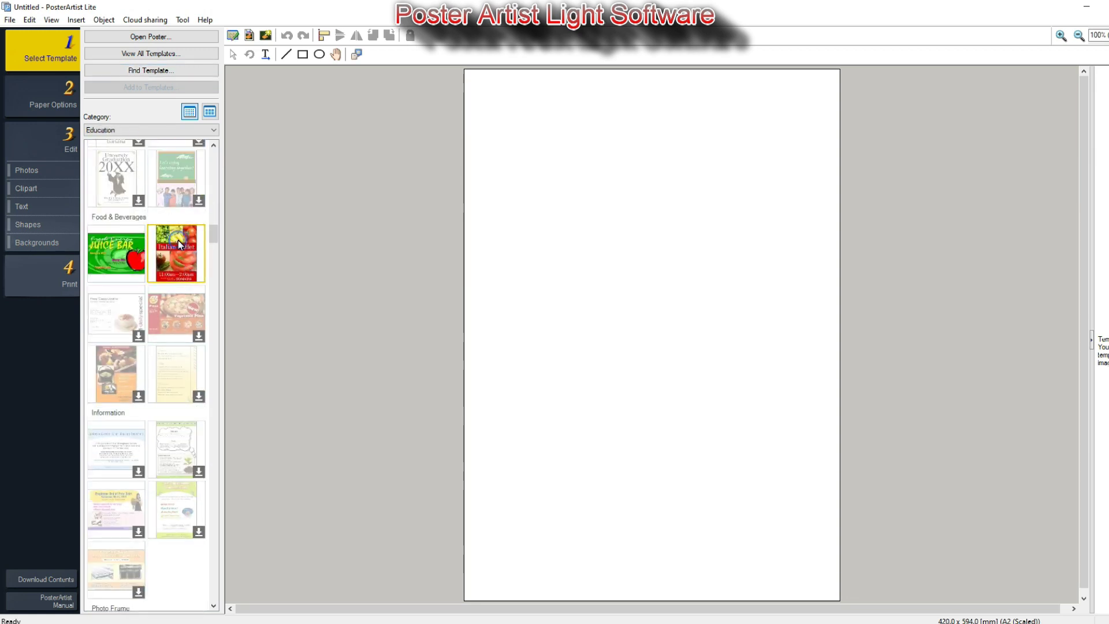